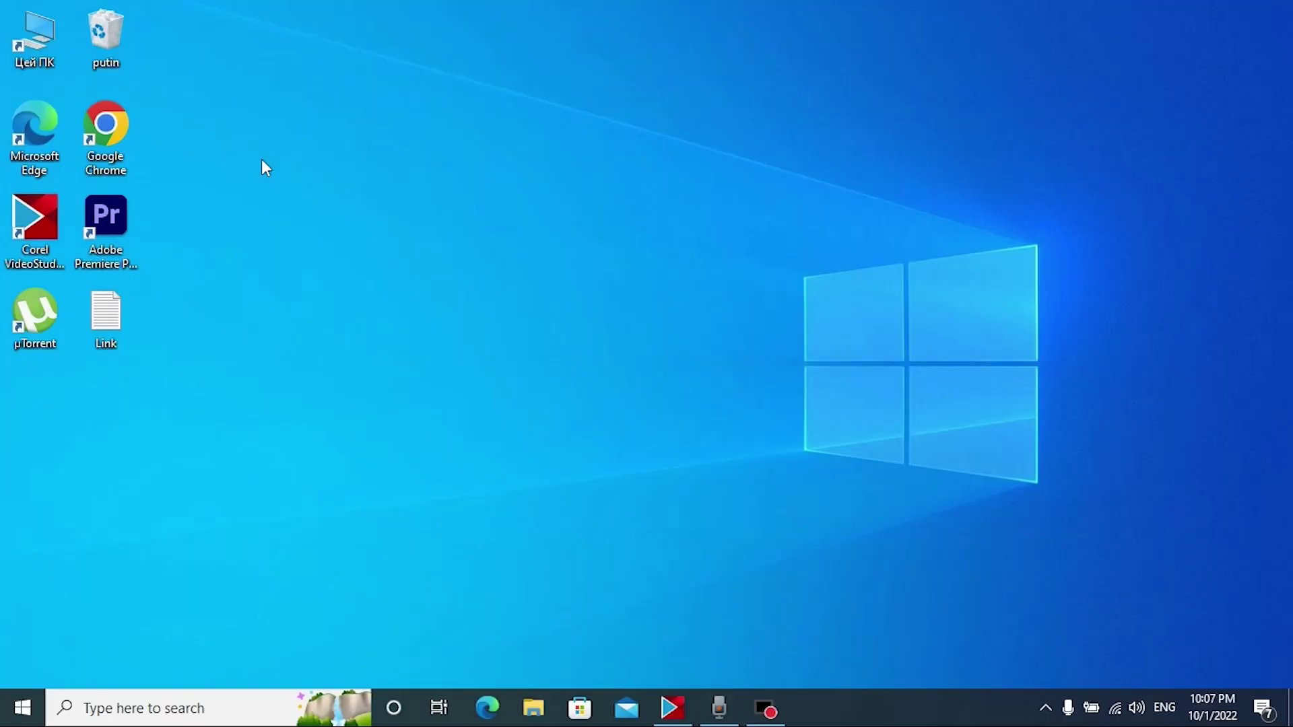
# Google 'windows 11 download' in Chrome and open Microsoft's Download Windows 11 result
pyautogui.doubleClick(109, 124)
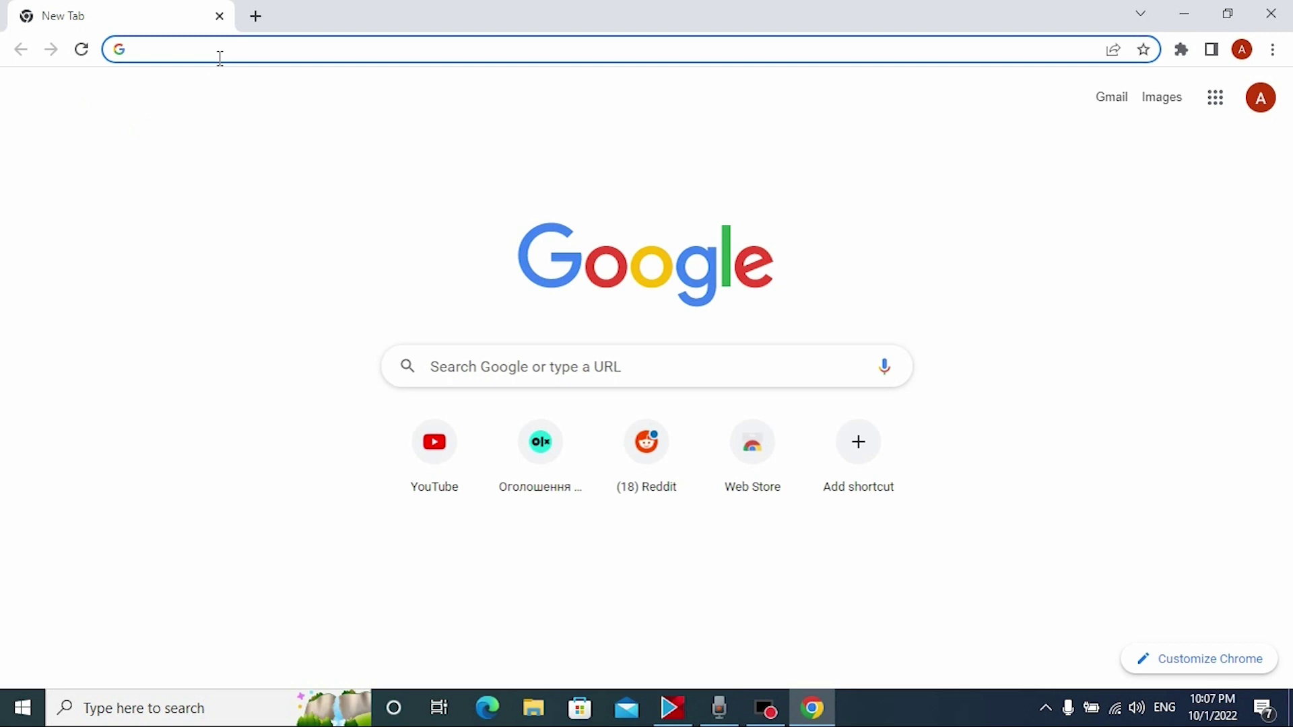
pyautogui.write('windows')
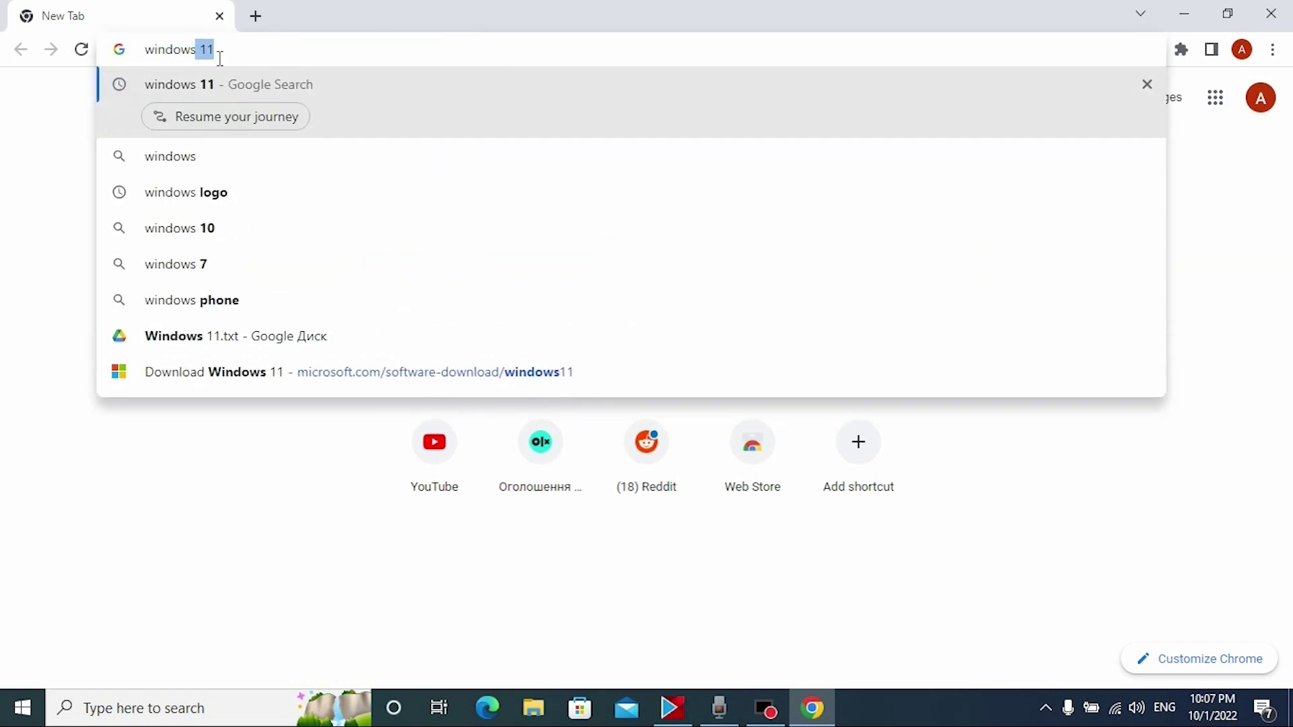
pyautogui.write(' 11 d')
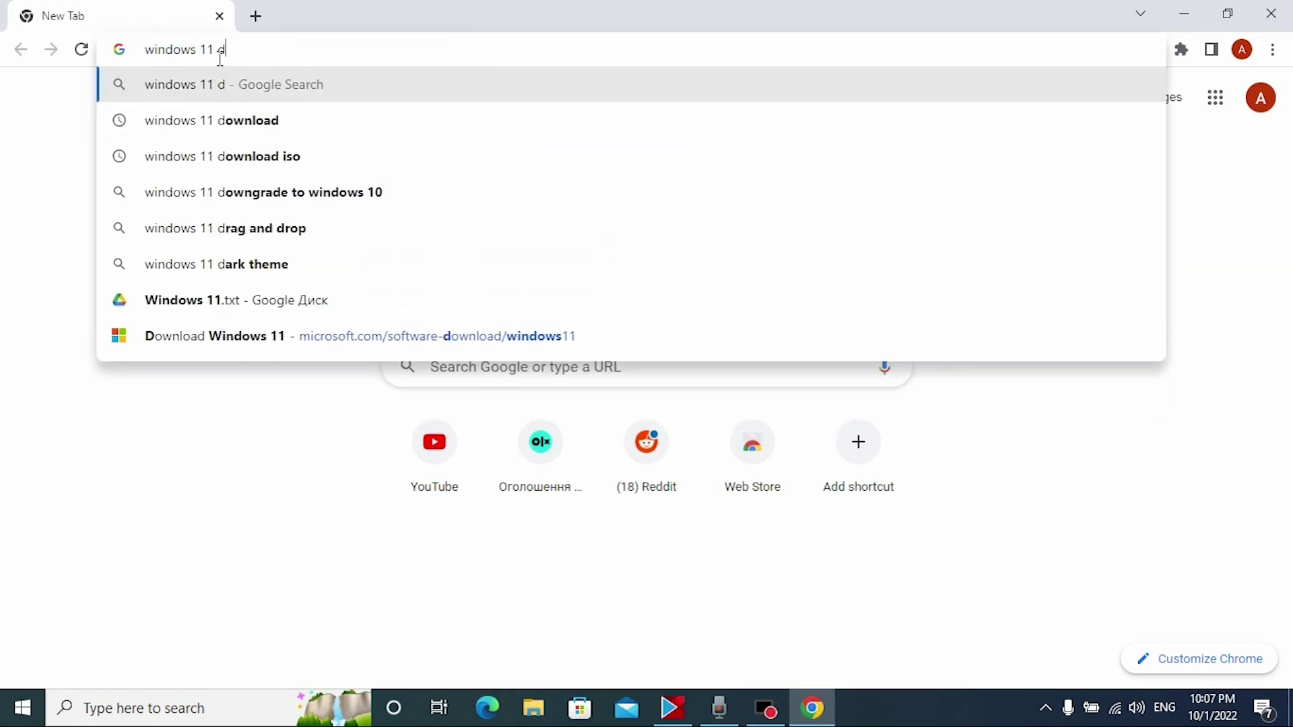
pyautogui.write('ownload')
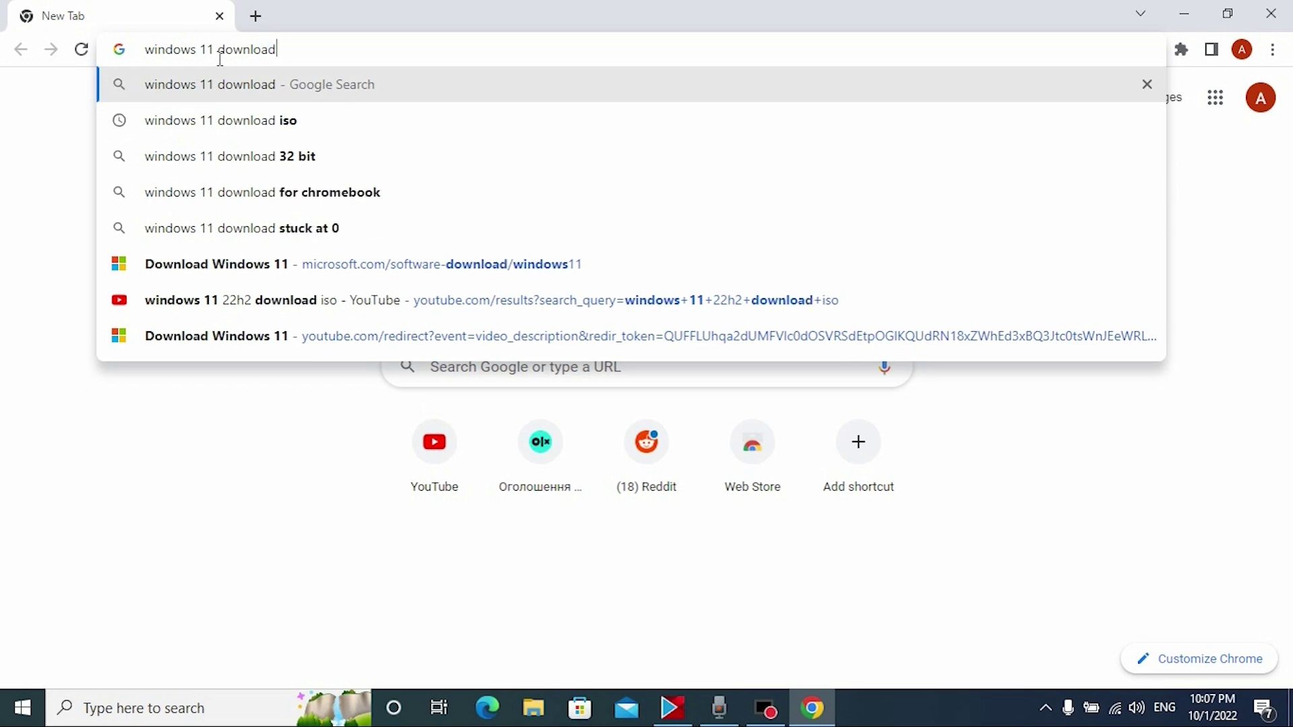
pyautogui.press('Return')
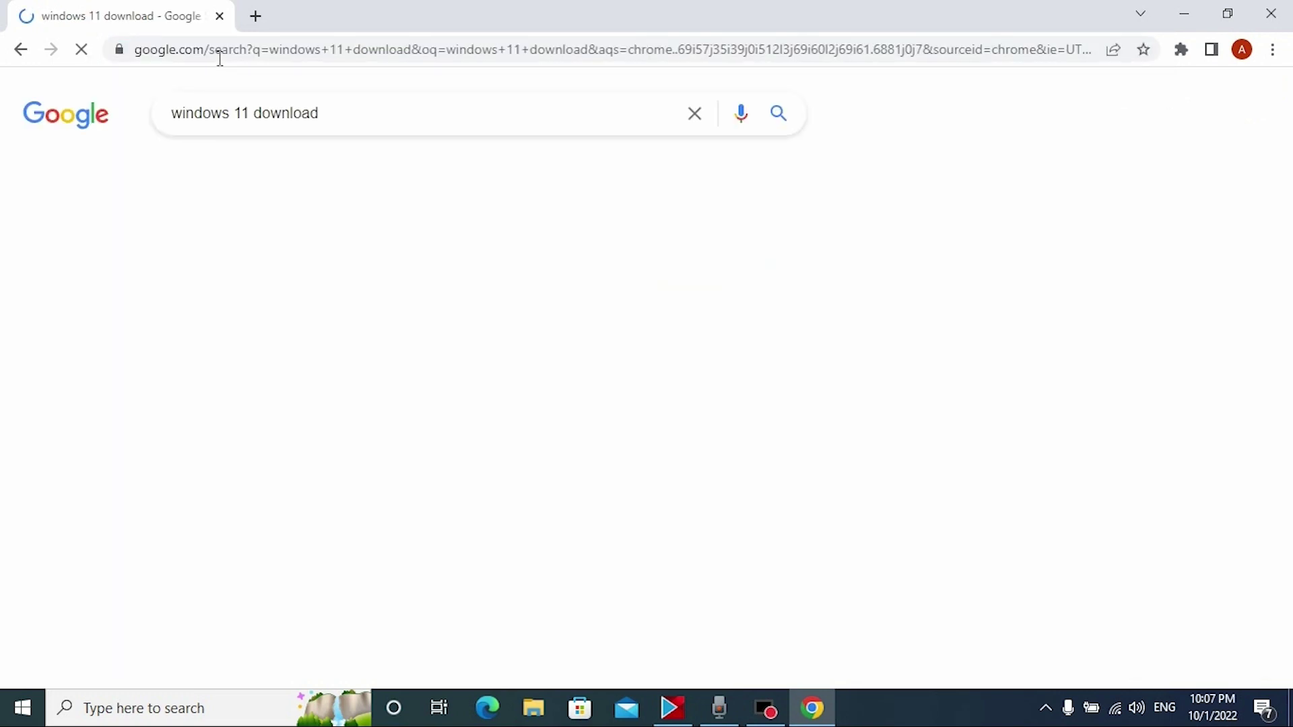
pyautogui.scroll(-1, 388, 375)
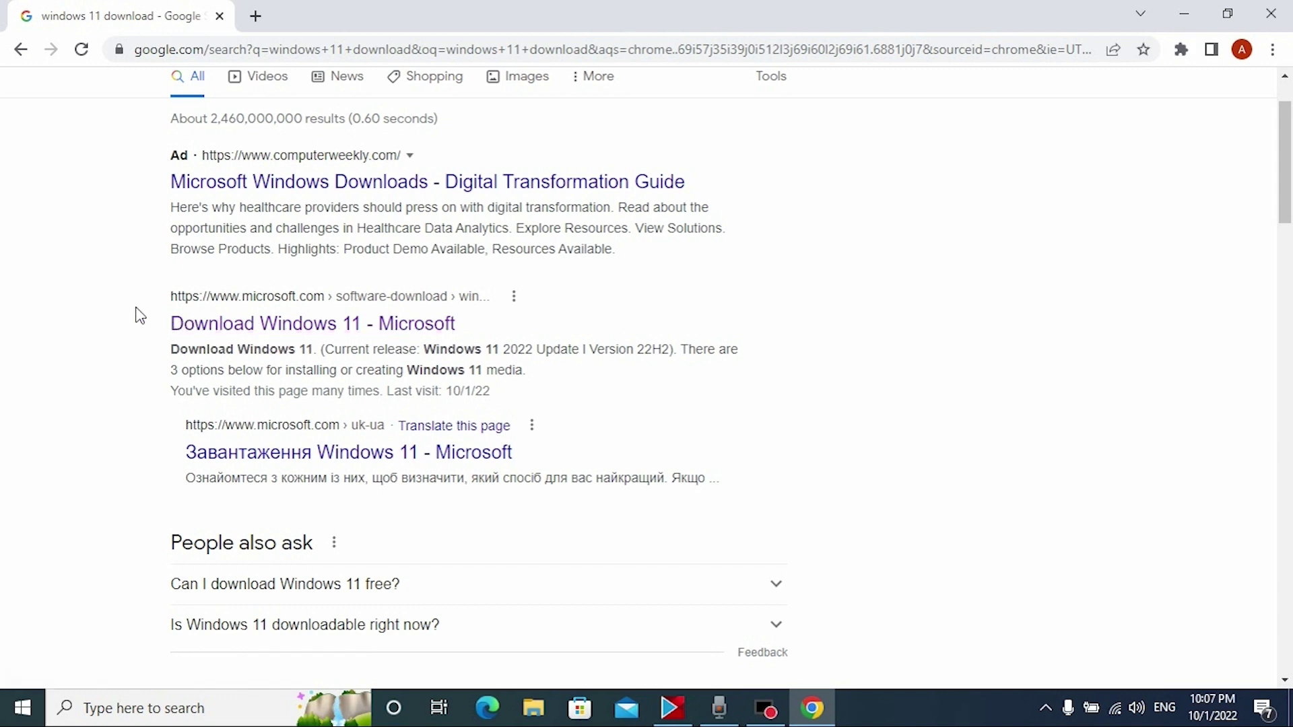
pyautogui.click(211, 322)
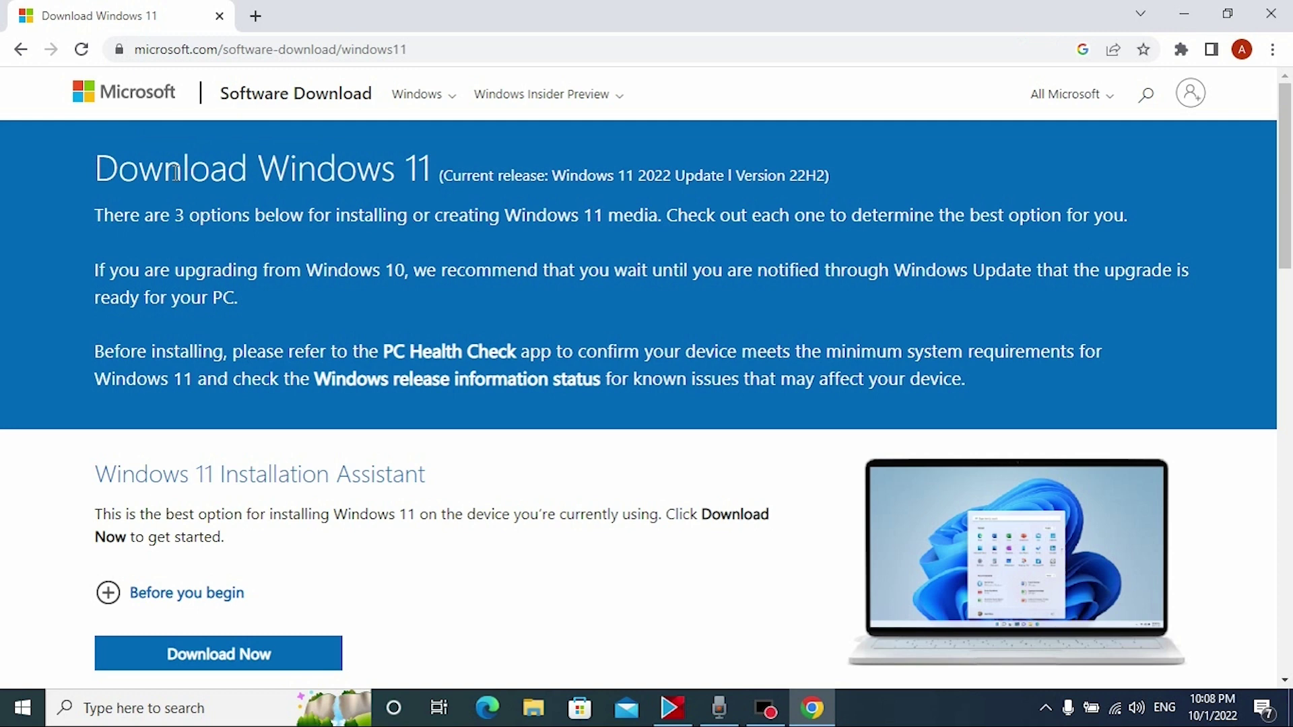
# In the Disk Image (ISO) section, select 'Windows 11 (multi-edition ISO)' as the download
pyautogui.moveTo(551, 175); pyautogui.dragTo(826, 174)
pyautogui.click(947, 236)
pyautogui.scroll(-6, 950, 236)
pyautogui.scroll(-5, 959, 251)
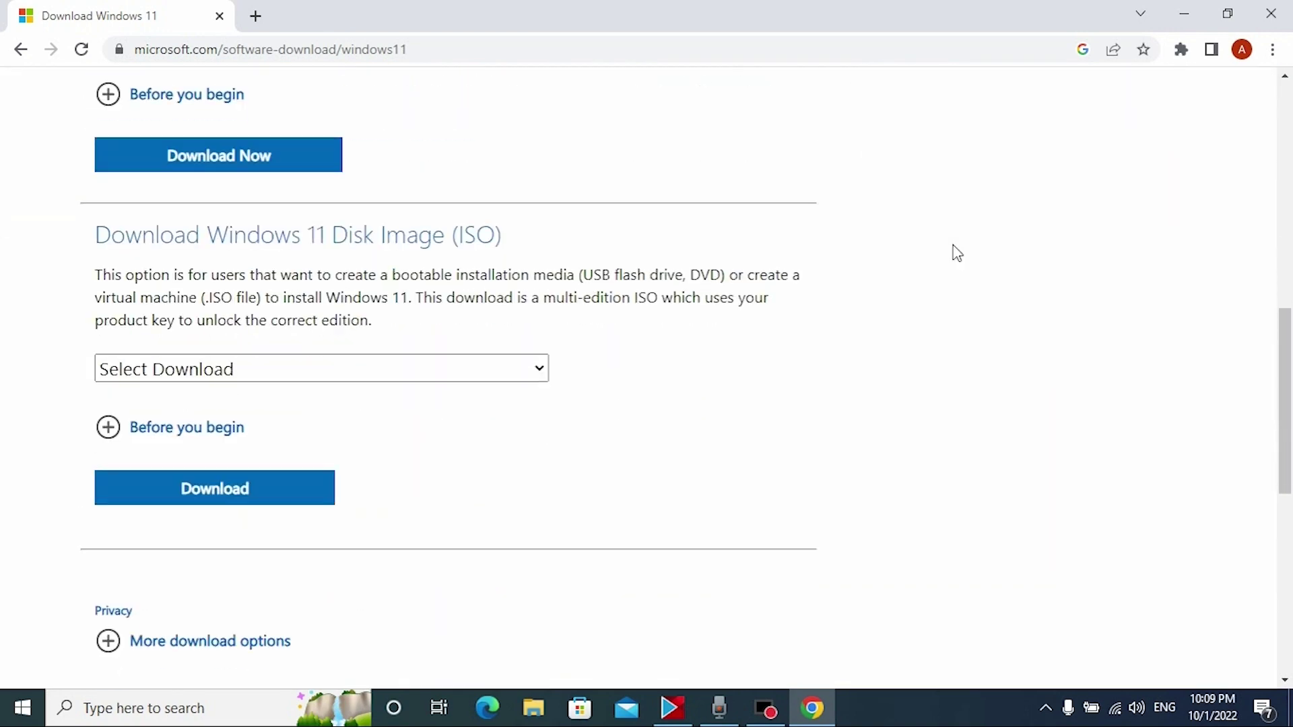
pyautogui.moveTo(87, 239); pyautogui.dragTo(537, 252)
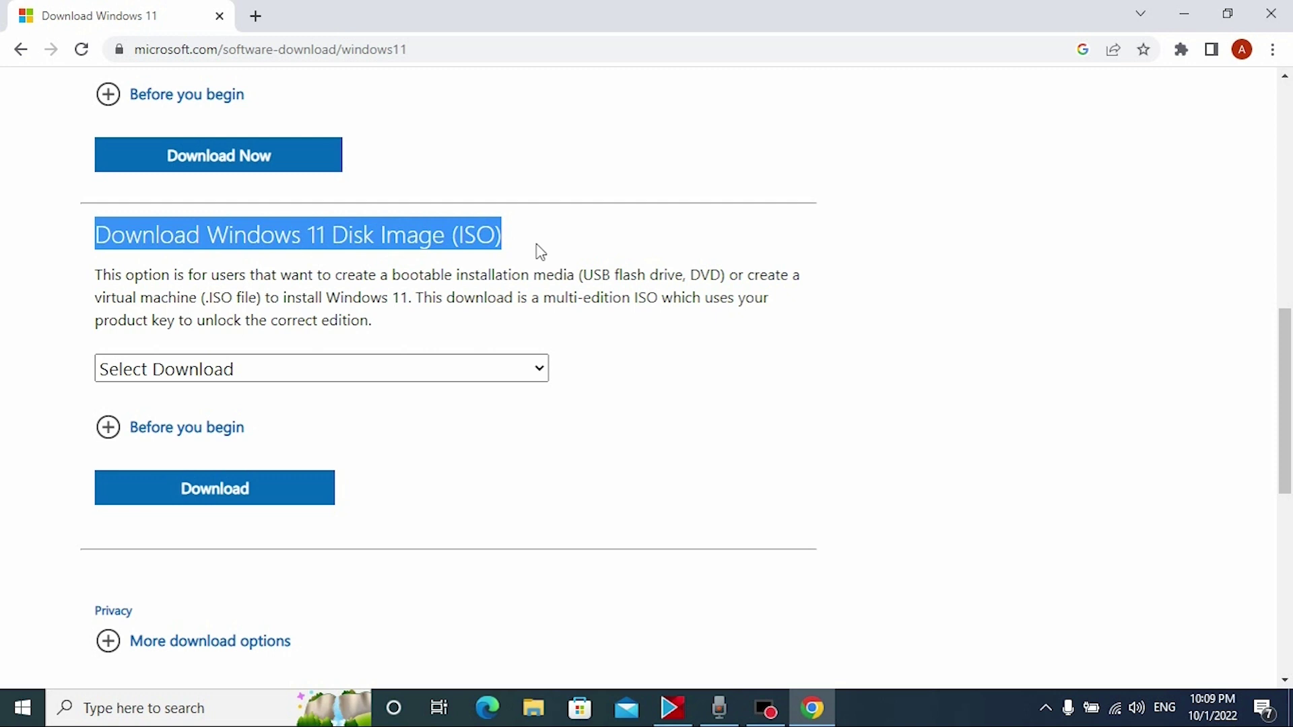
pyautogui.scroll(-1, 328, 352)
pyautogui.click(353, 274)
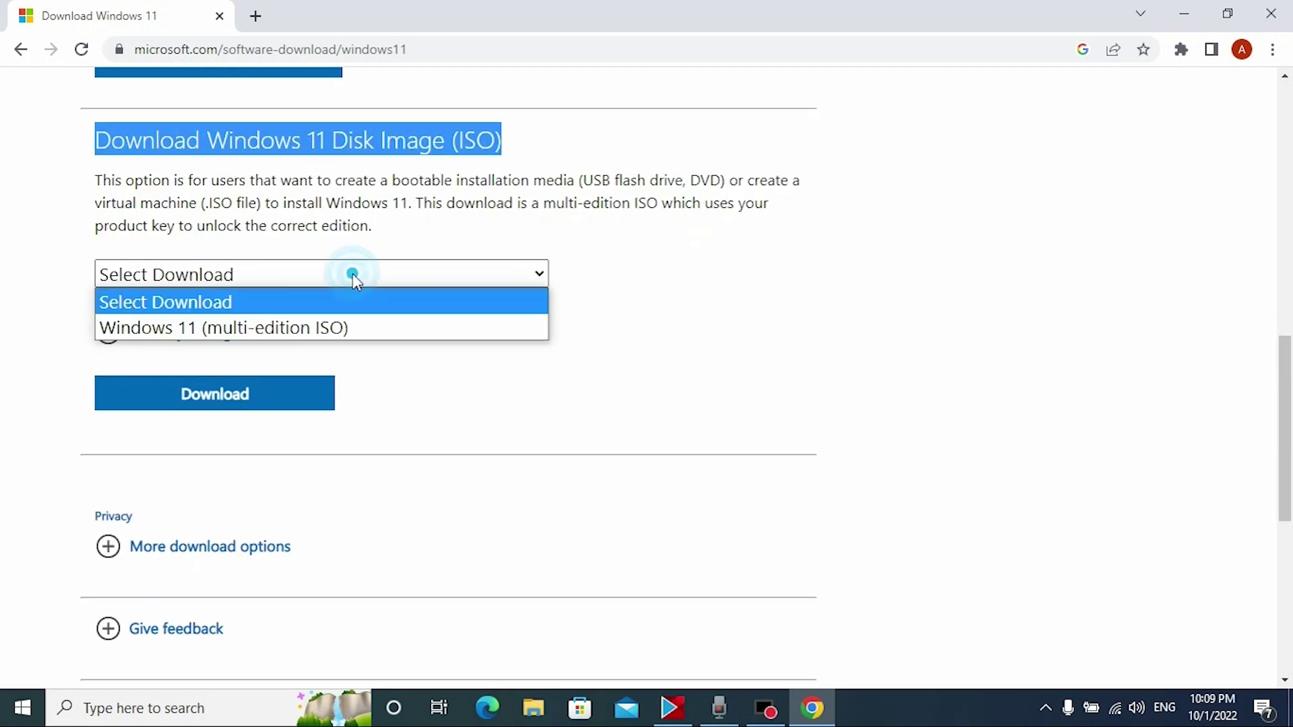
pyautogui.click(291, 329)
pyautogui.scroll(1, 563, 375)
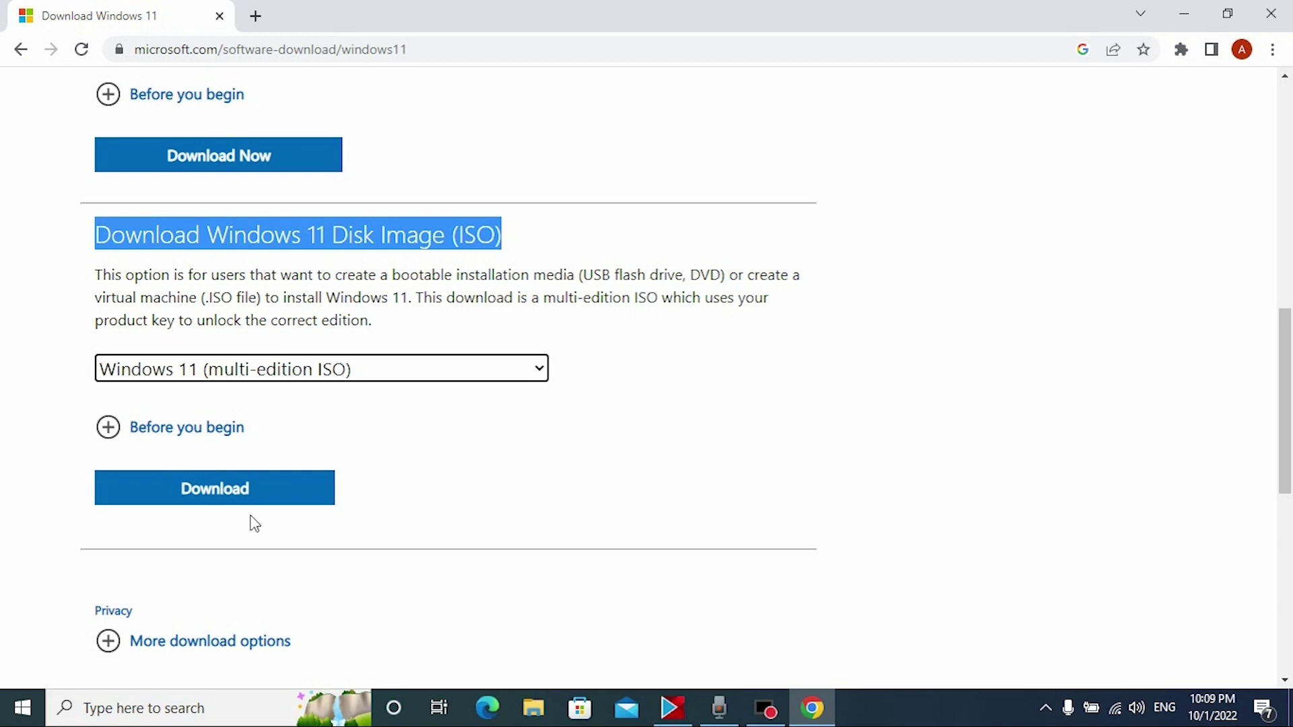
# Request the ISO download and confirm English (United States) as the product language
pyautogui.click(264, 497)
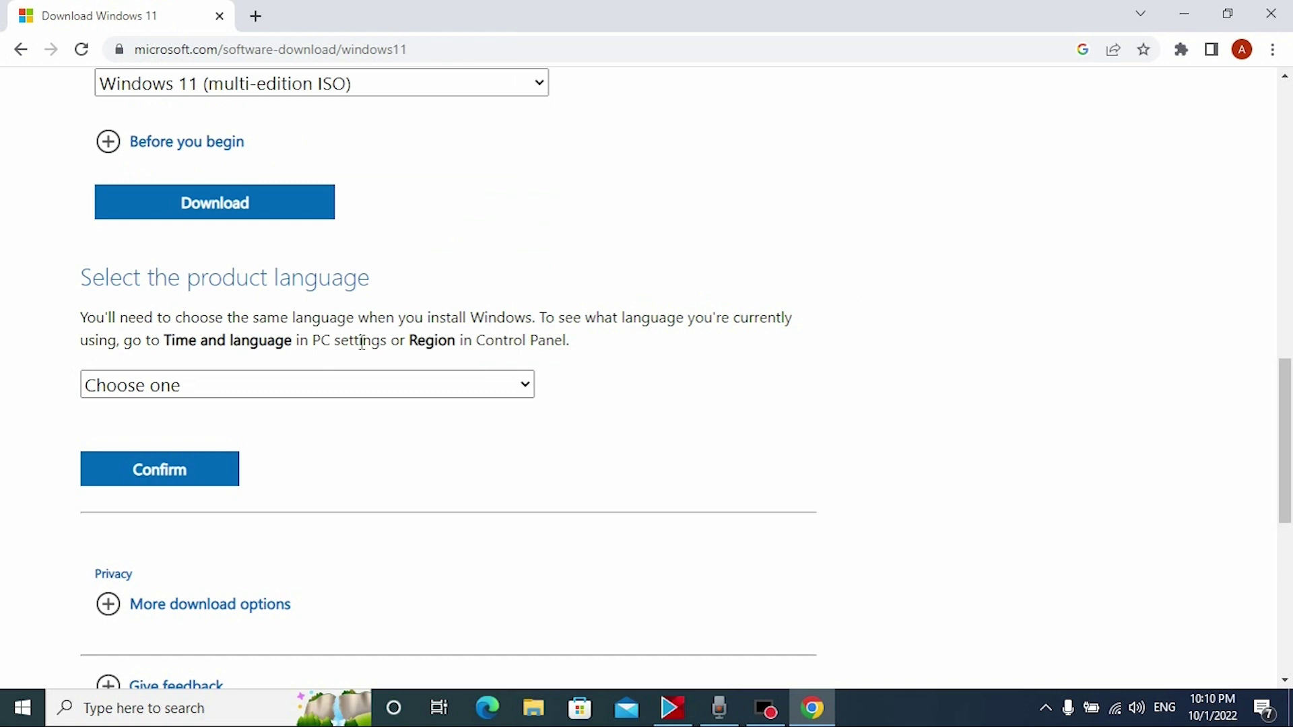
pyautogui.click(506, 390)
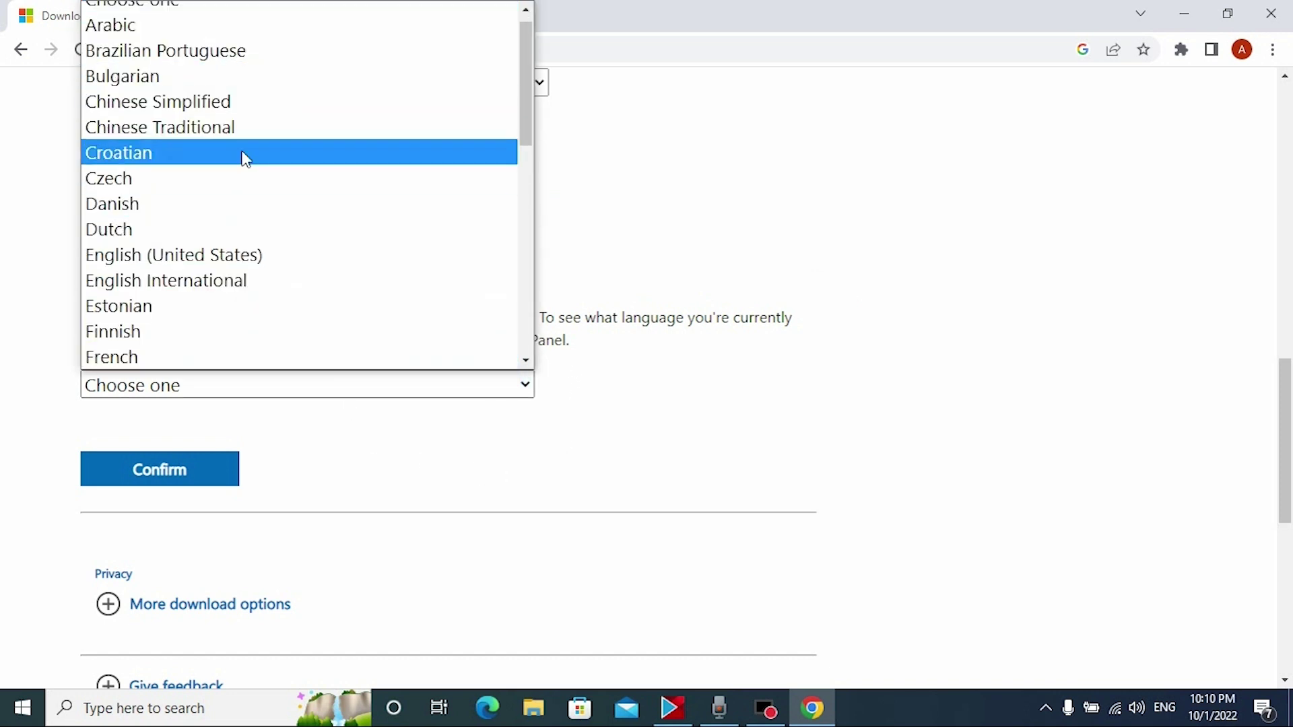
pyautogui.click(199, 254)
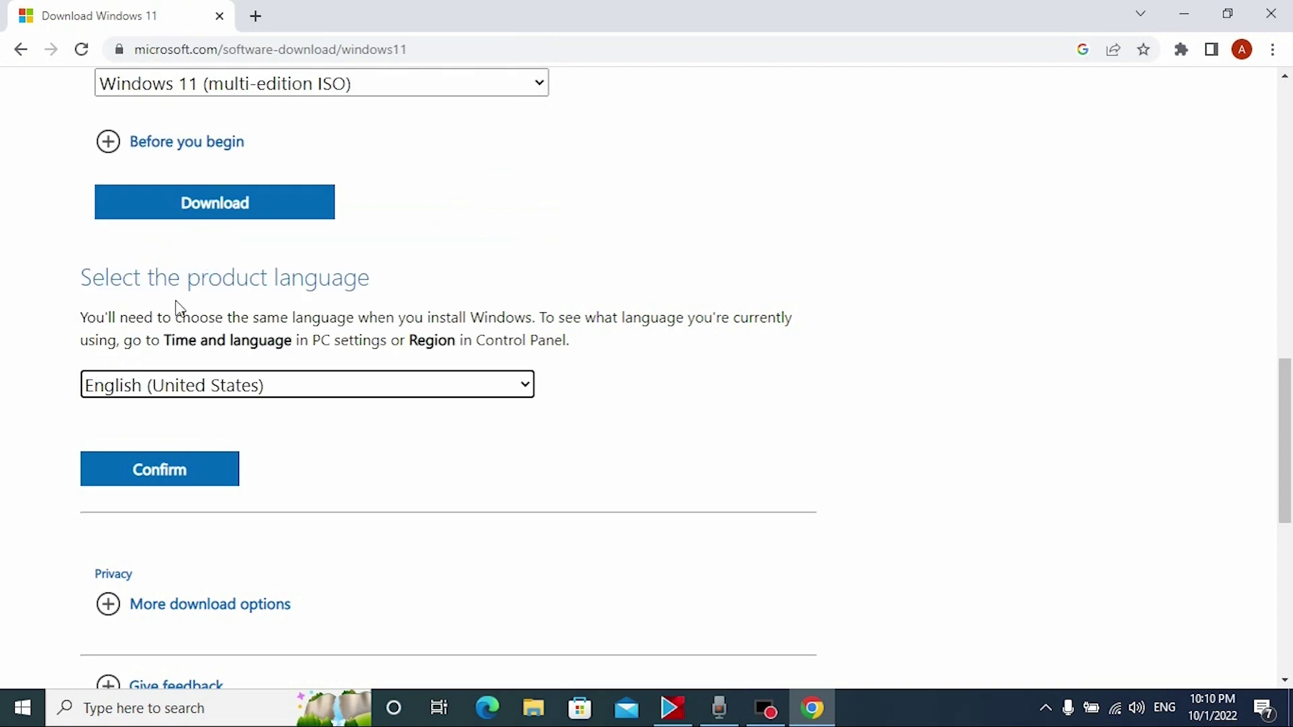
pyautogui.click(173, 471)
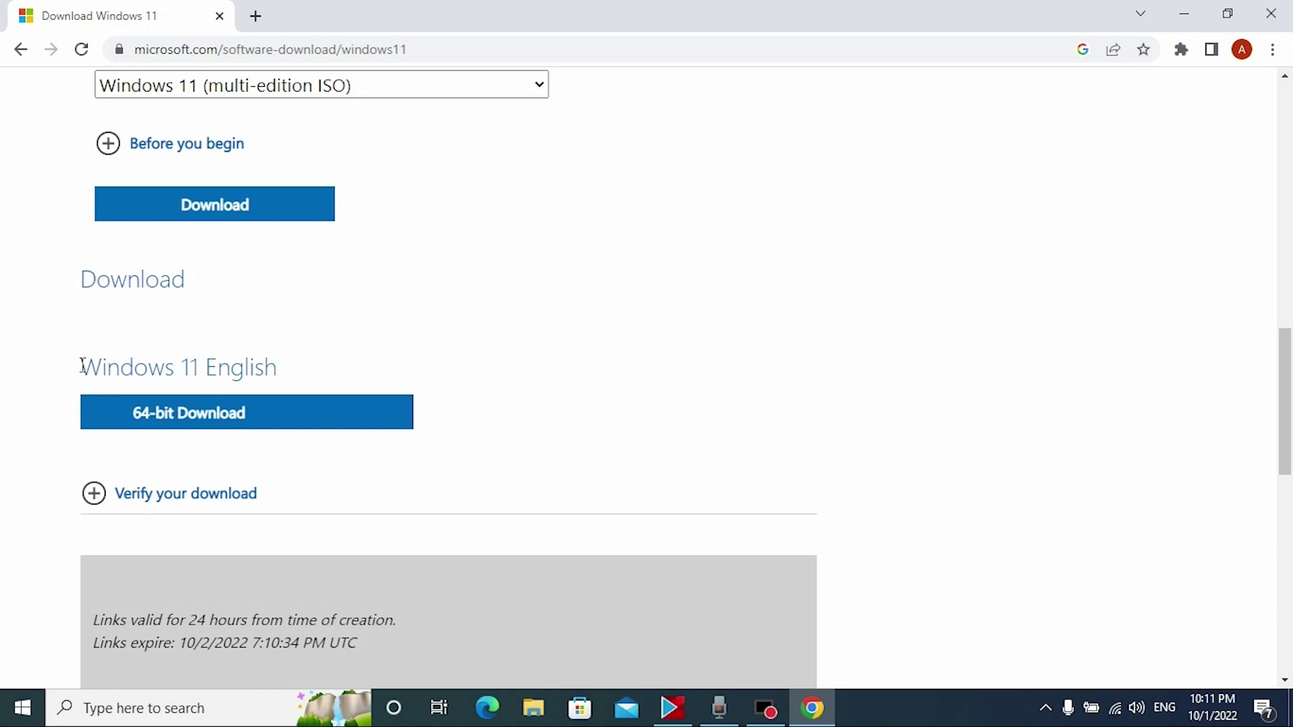
pyautogui.moveTo(82, 366); pyautogui.dragTo(294, 362)
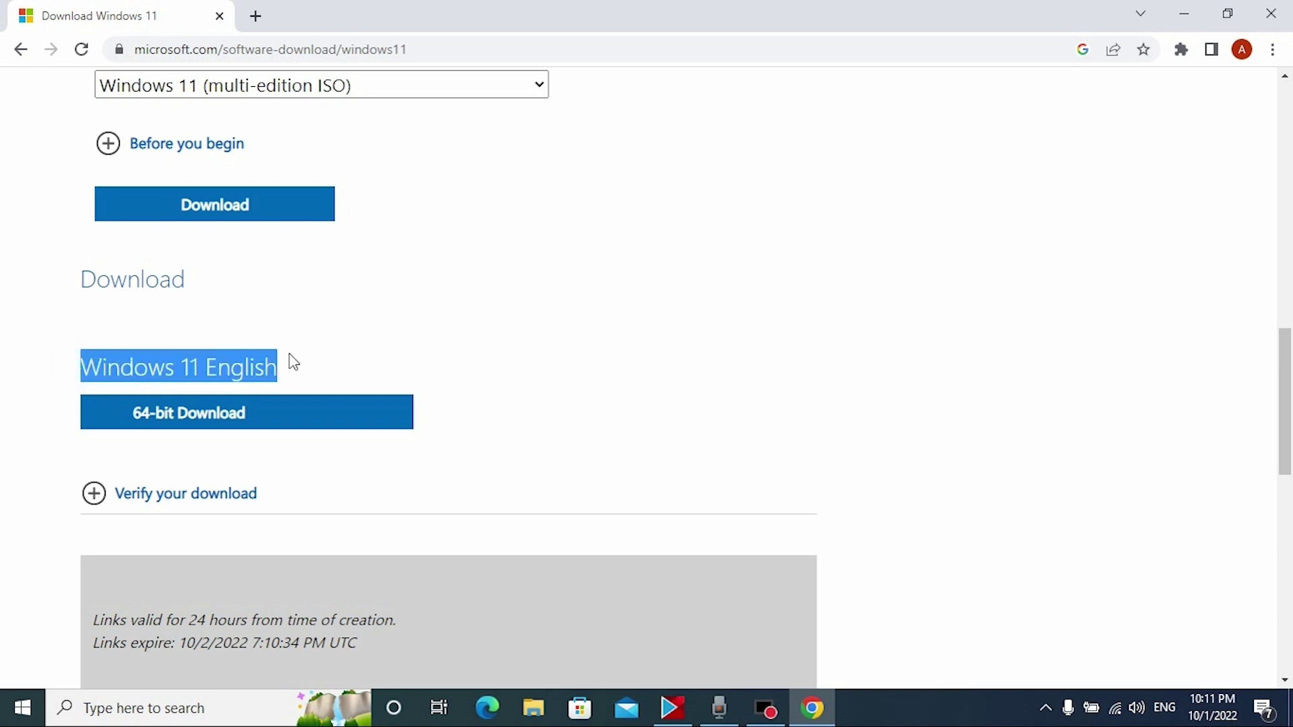
# Download the 64-bit Windows 11 English ISO, then close Chrome once it finishes
pyautogui.click(180, 424)
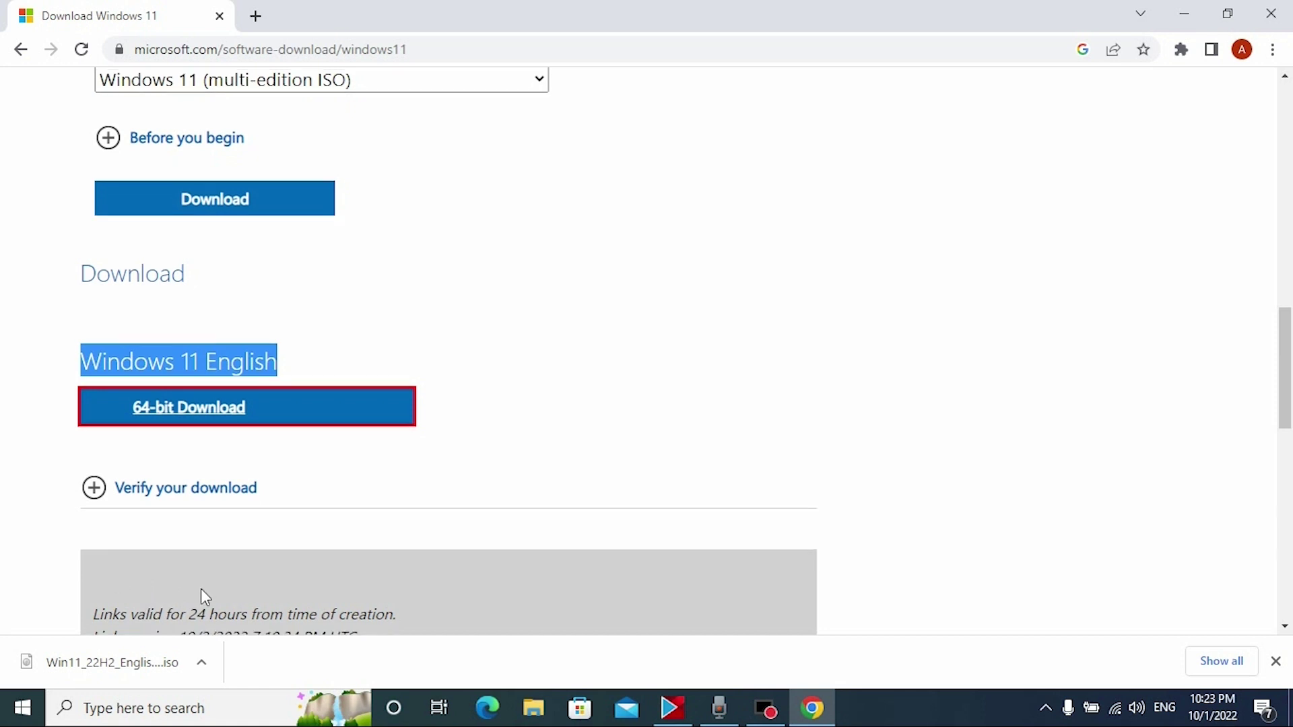
pyautogui.scroll(-3, 202, 596)
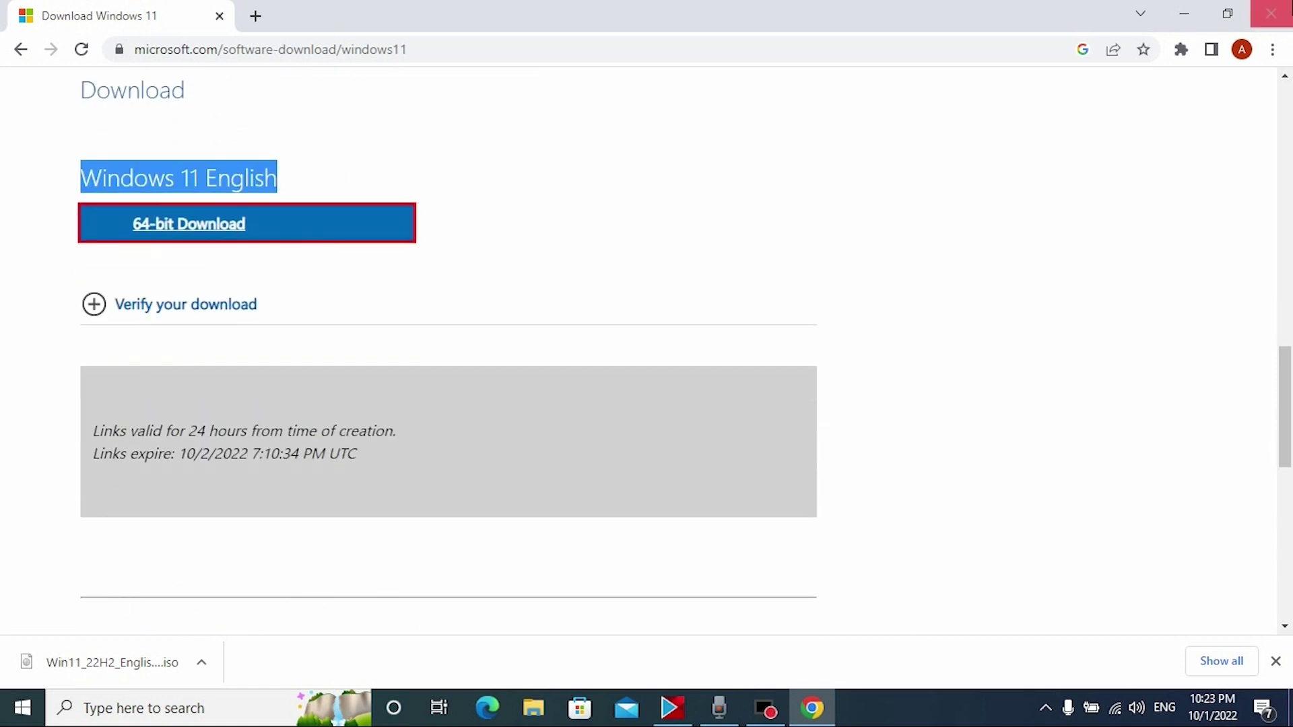
pyautogui.click(1271, 13)
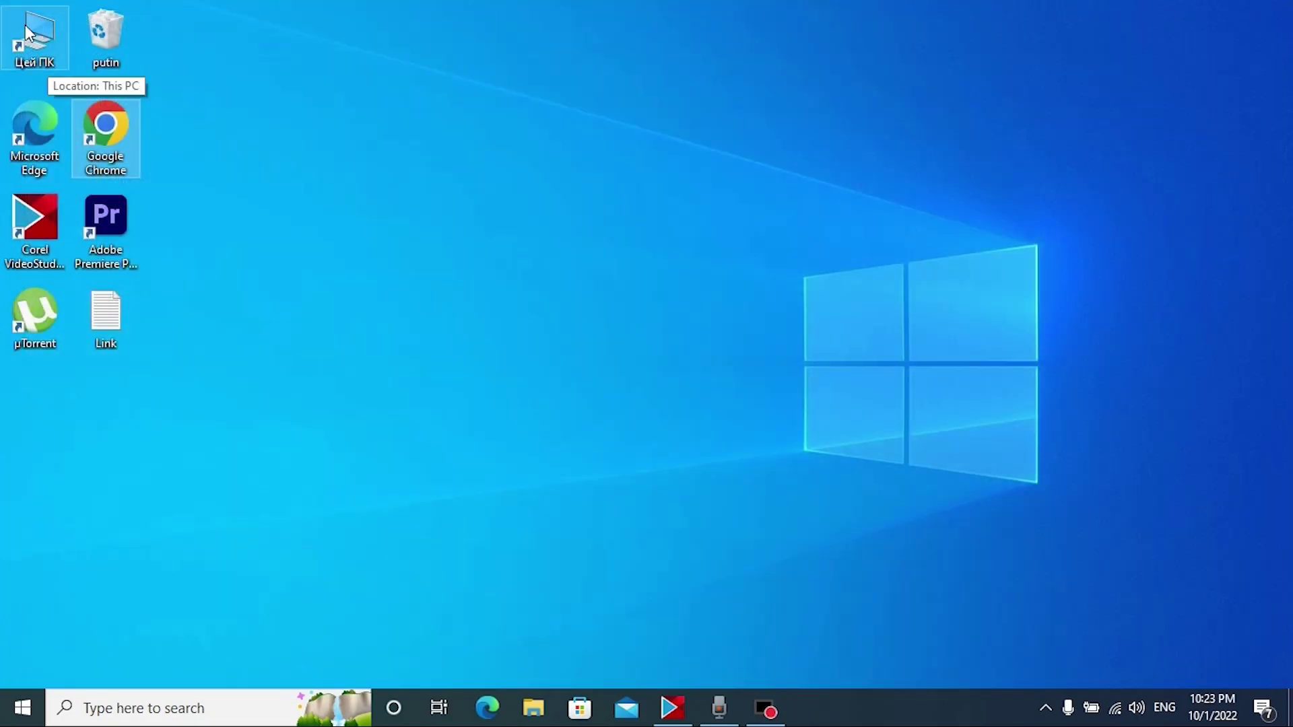
# Open the Win11_22H2_English_x64v1 ISO from the Downloads folder under This PC
pyautogui.doubleClick(27, 26)
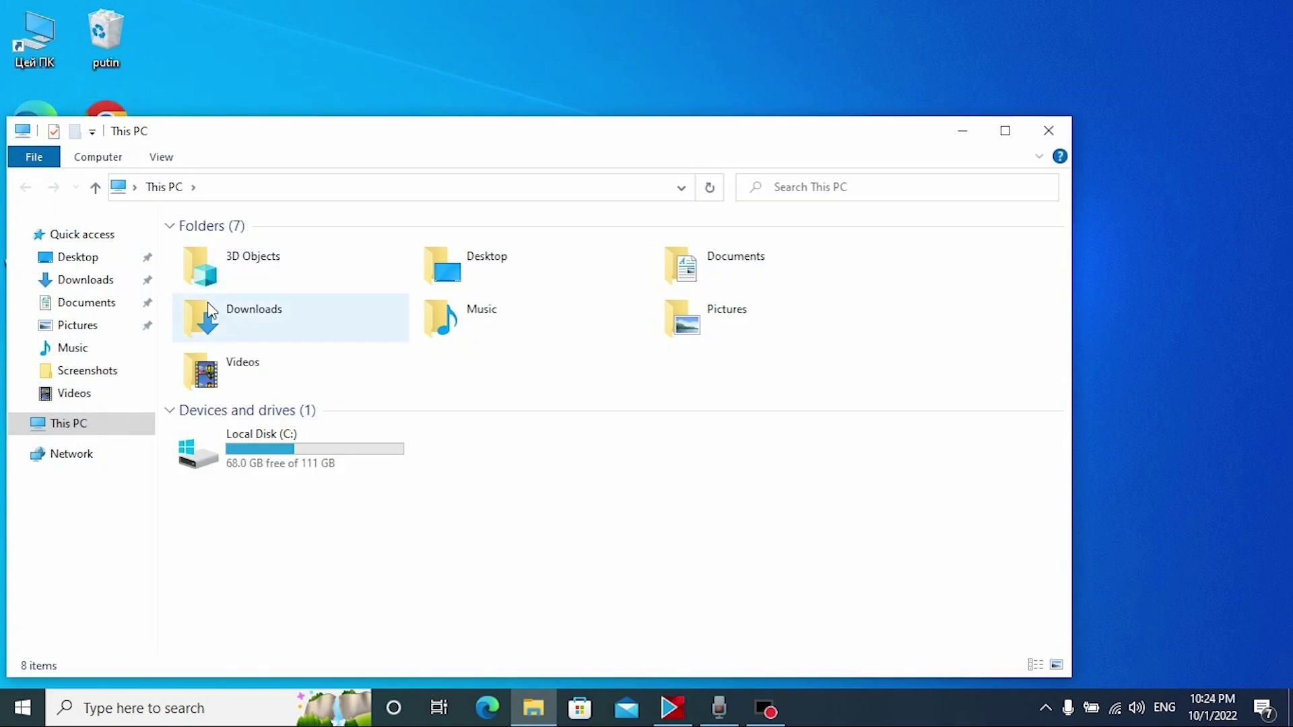
pyautogui.click(74, 280)
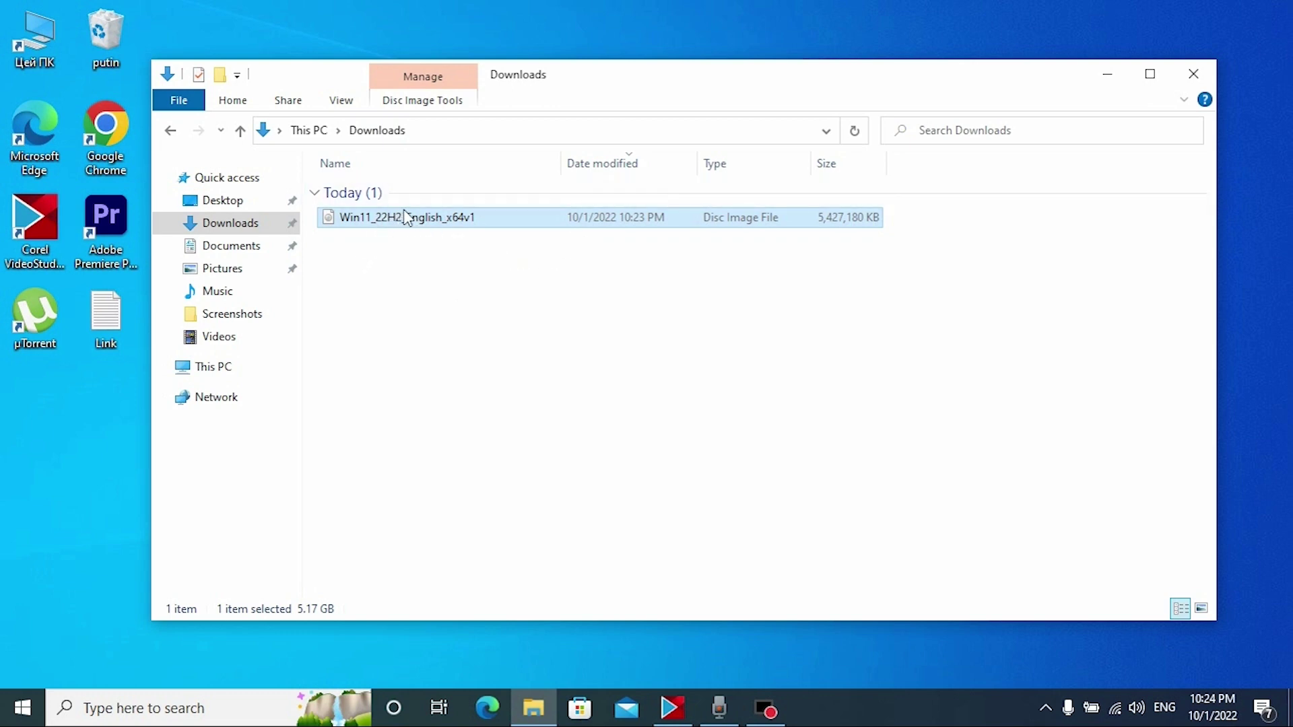
pyautogui.doubleClick(448, 218)
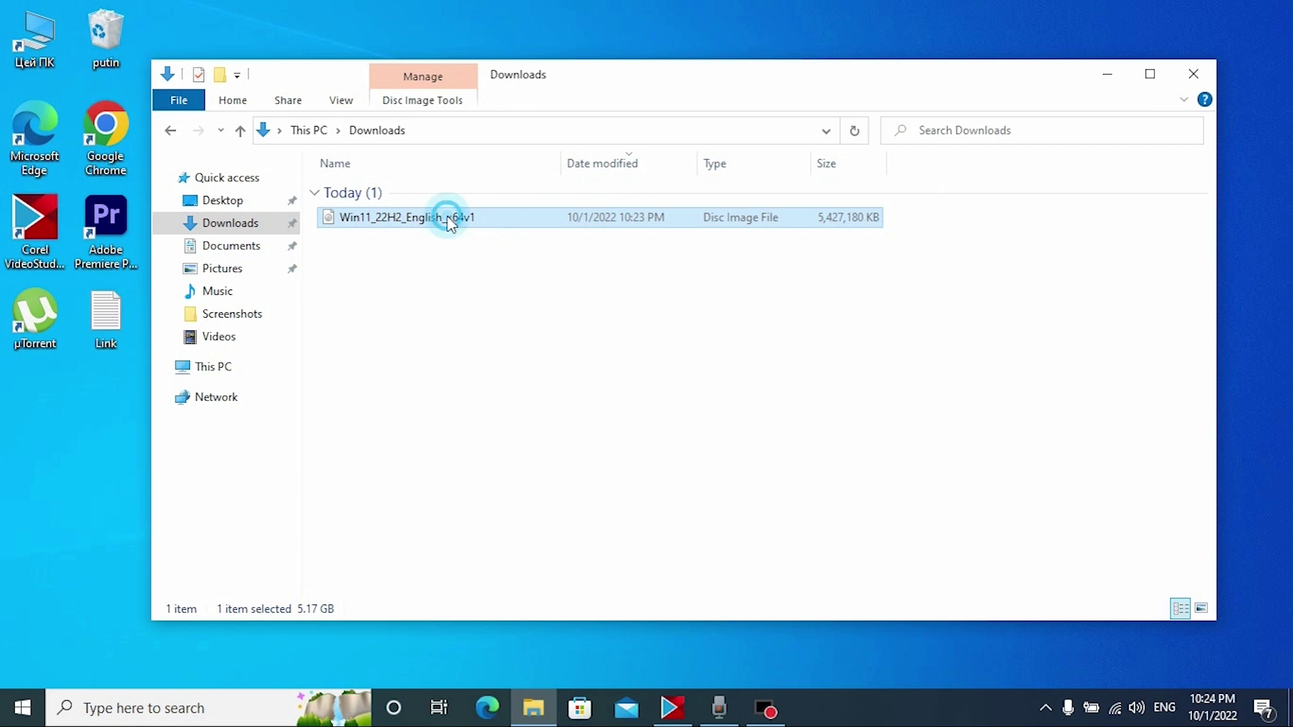
# Run Setup past the security warning, then close it after the processor, TPM 2.0 and Secure Boot failures
pyautogui.click(707, 374)
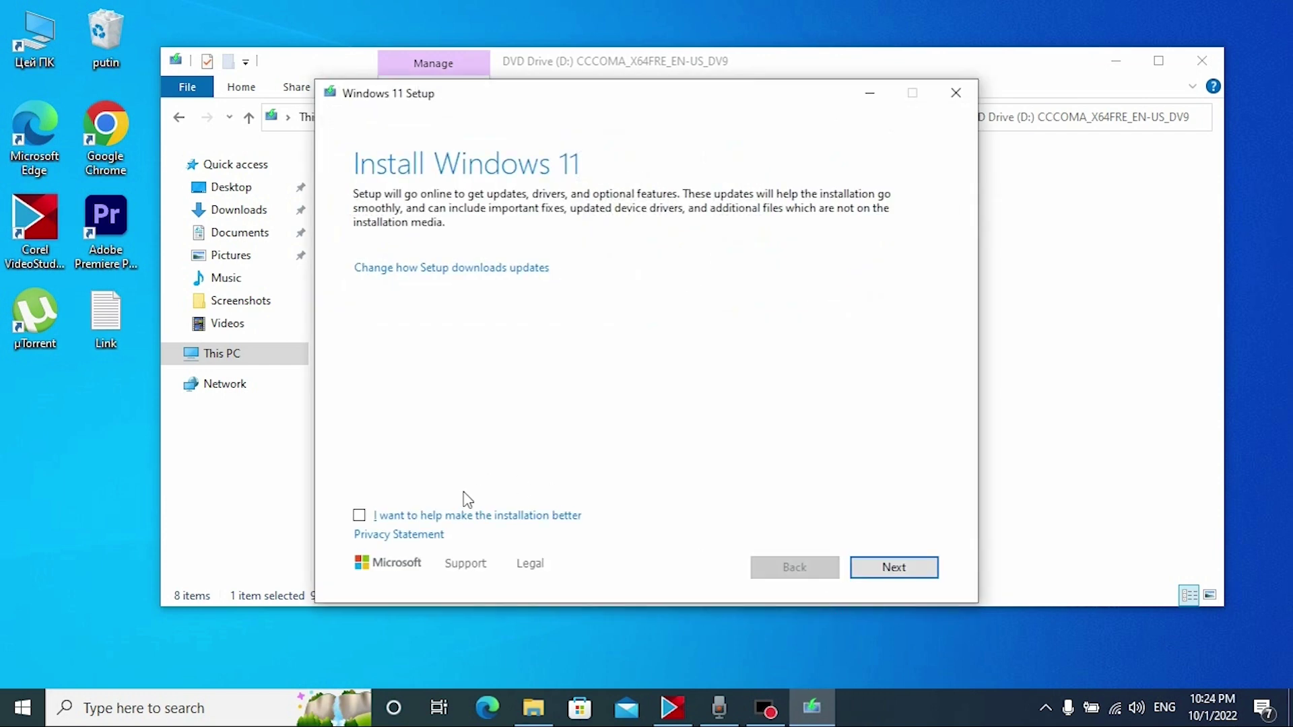
pyautogui.click(907, 569)
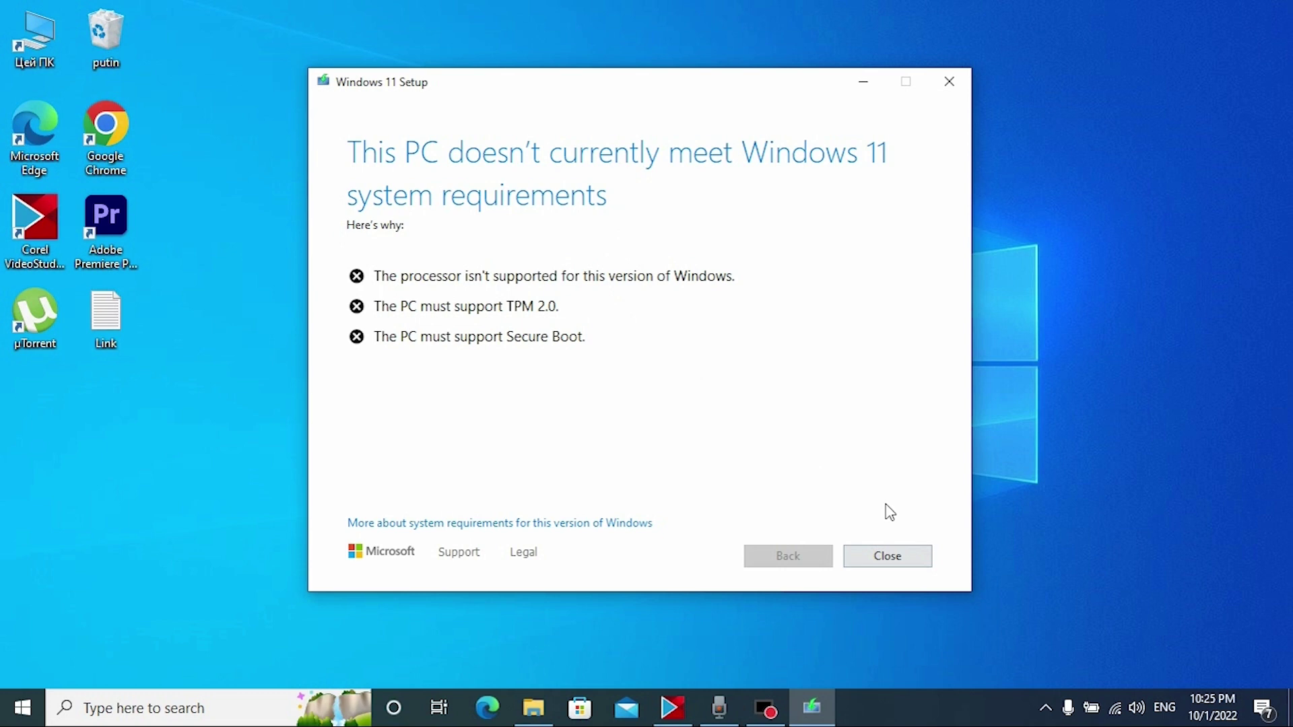
pyautogui.moveTo(559, 86); pyautogui.dragTo(573, 86)
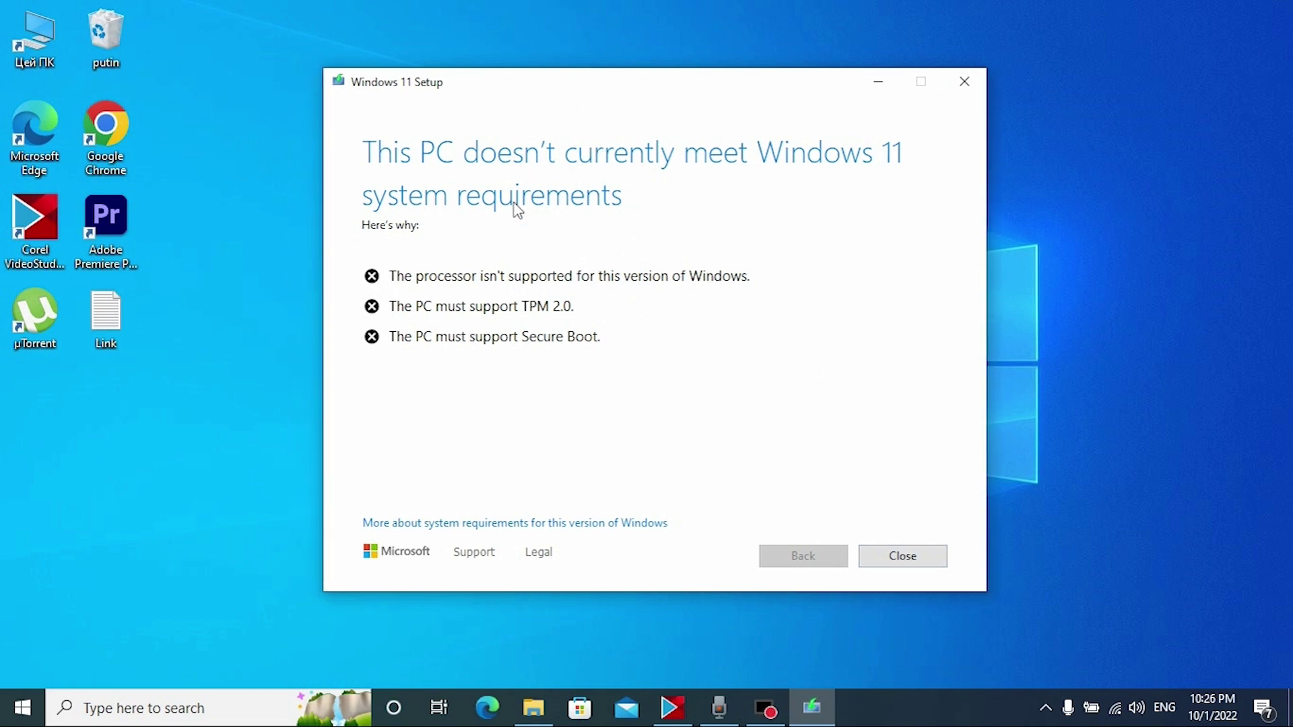
pyautogui.click(893, 559)
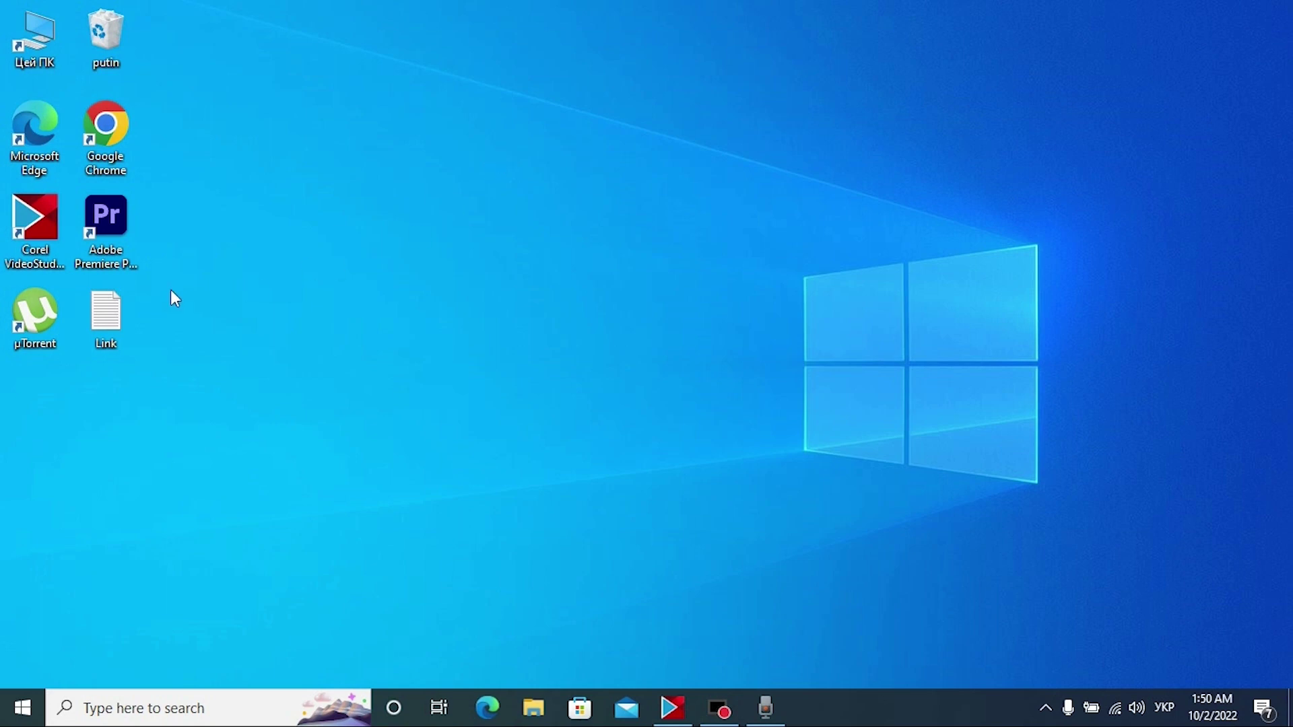
# Open the desktop Link note and copy its full Google Drive URL
pyautogui.doubleClick(106, 314)
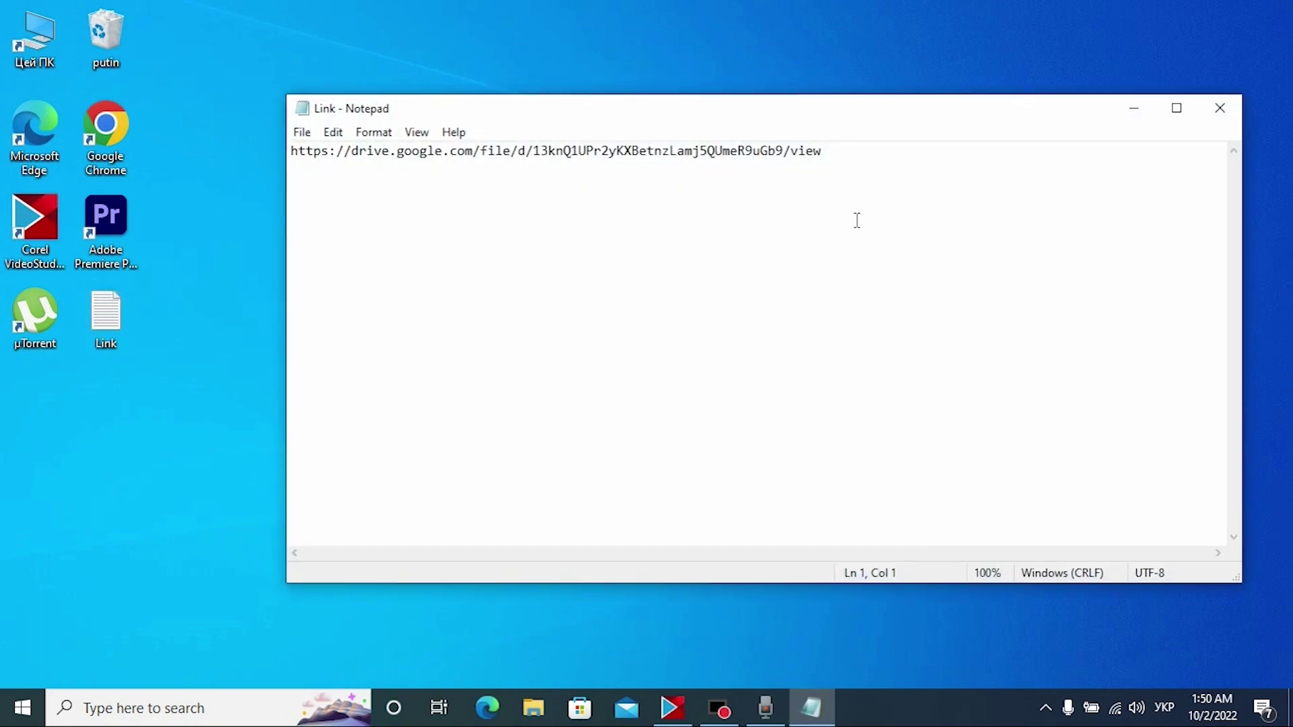
pyautogui.doubleClick(885, 168)
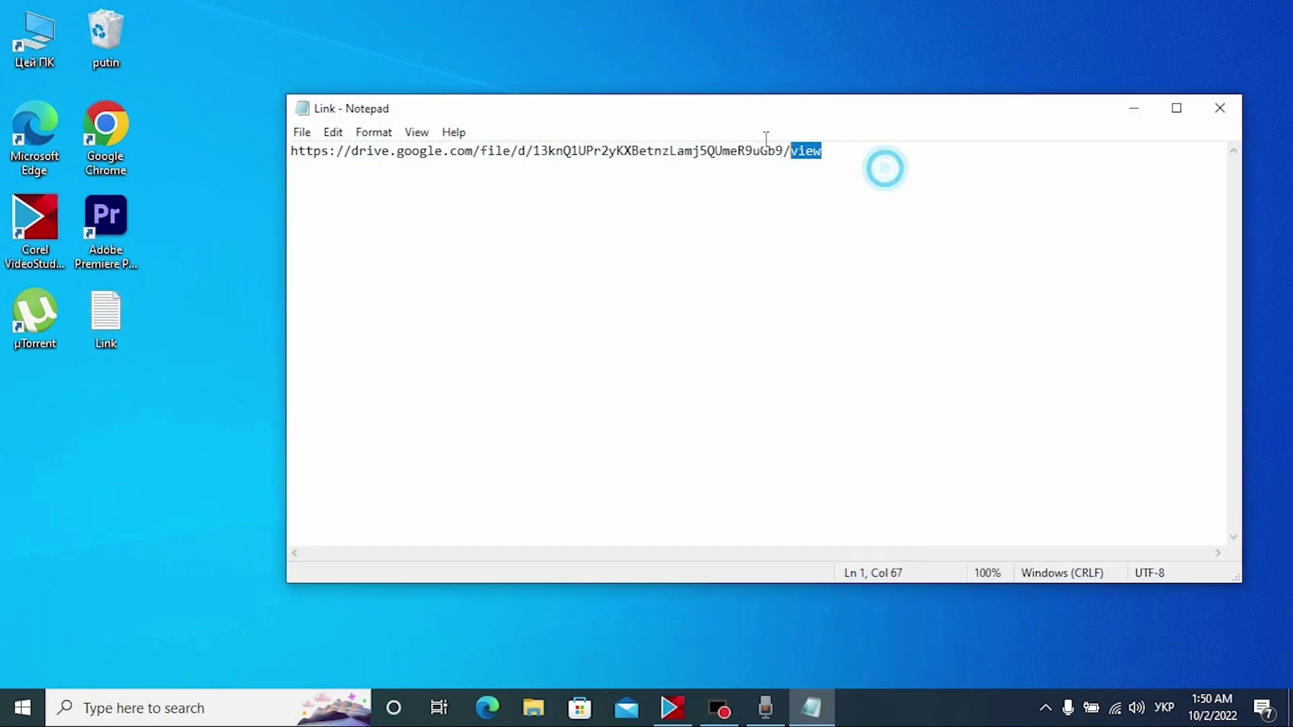
pyautogui.moveTo(765, 138); pyautogui.dragTo(268, 133)
pyautogui.rightClick(485, 159)
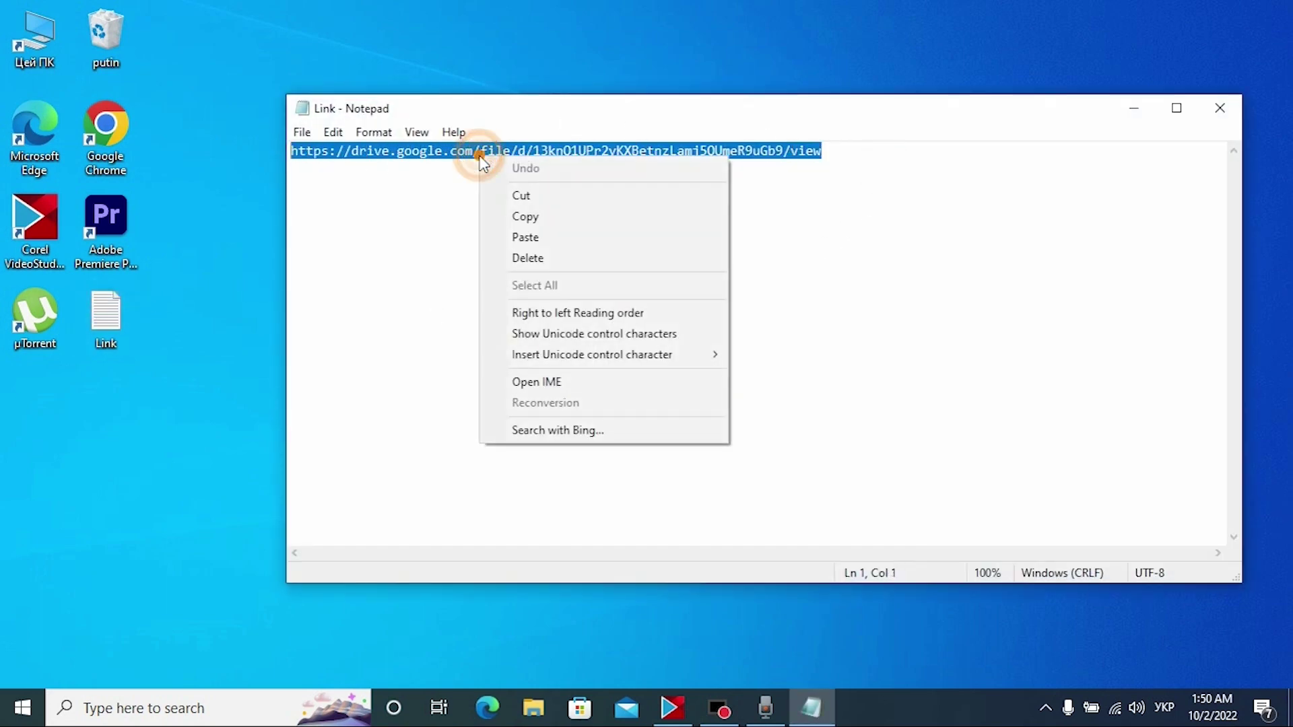
pyautogui.click(556, 219)
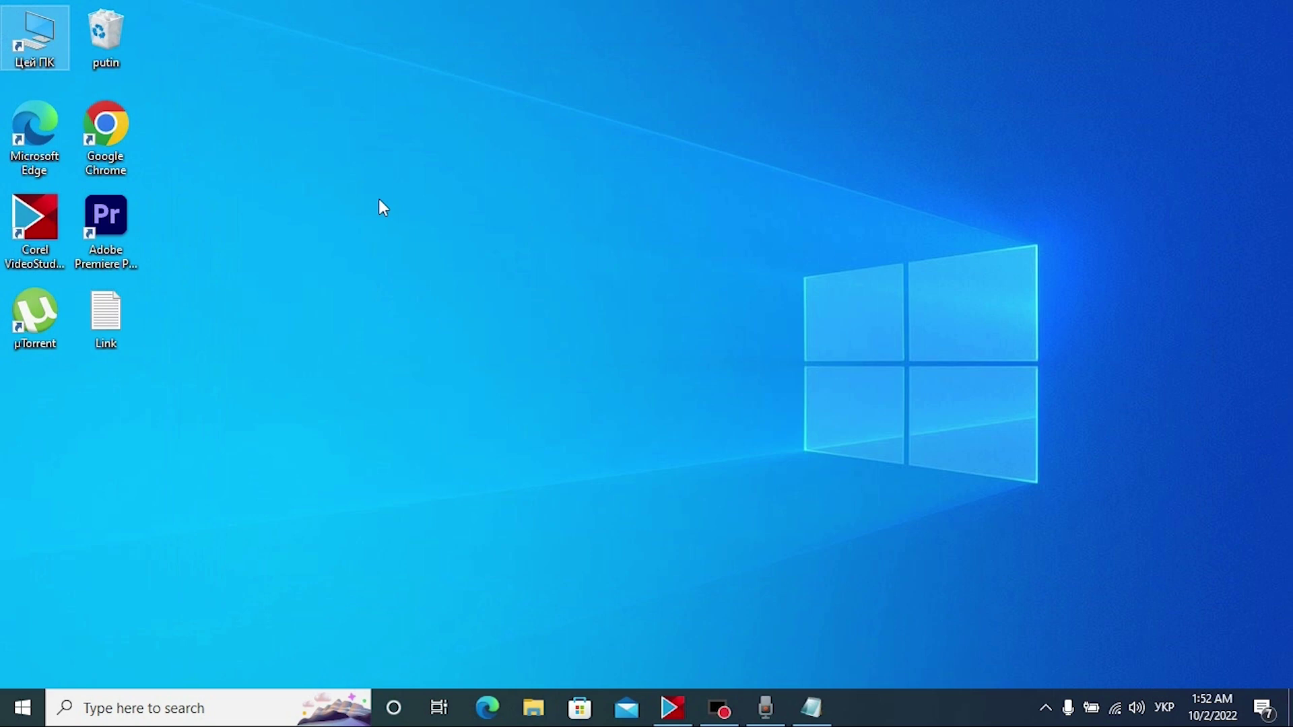
# Drag the 'Windows 11' text file from Downloads onto the middle of the desktop
pyautogui.doubleClick(44, 38)
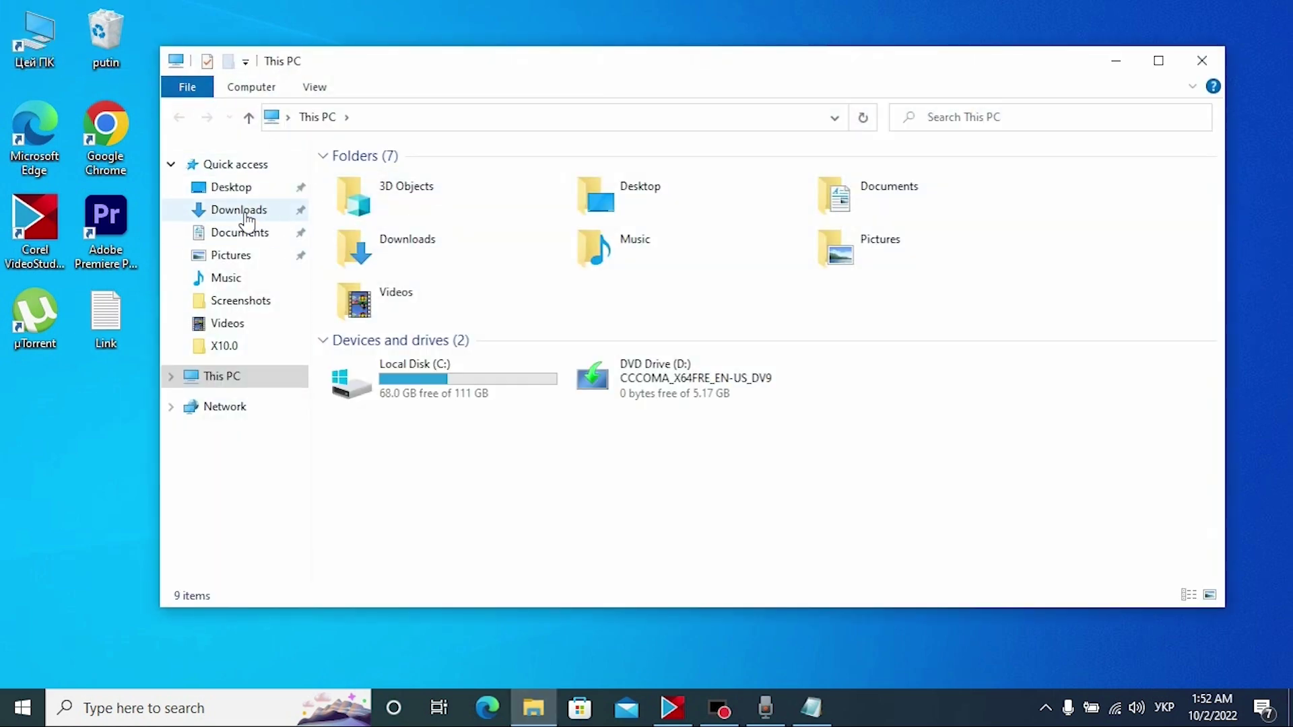
pyautogui.click(240, 210)
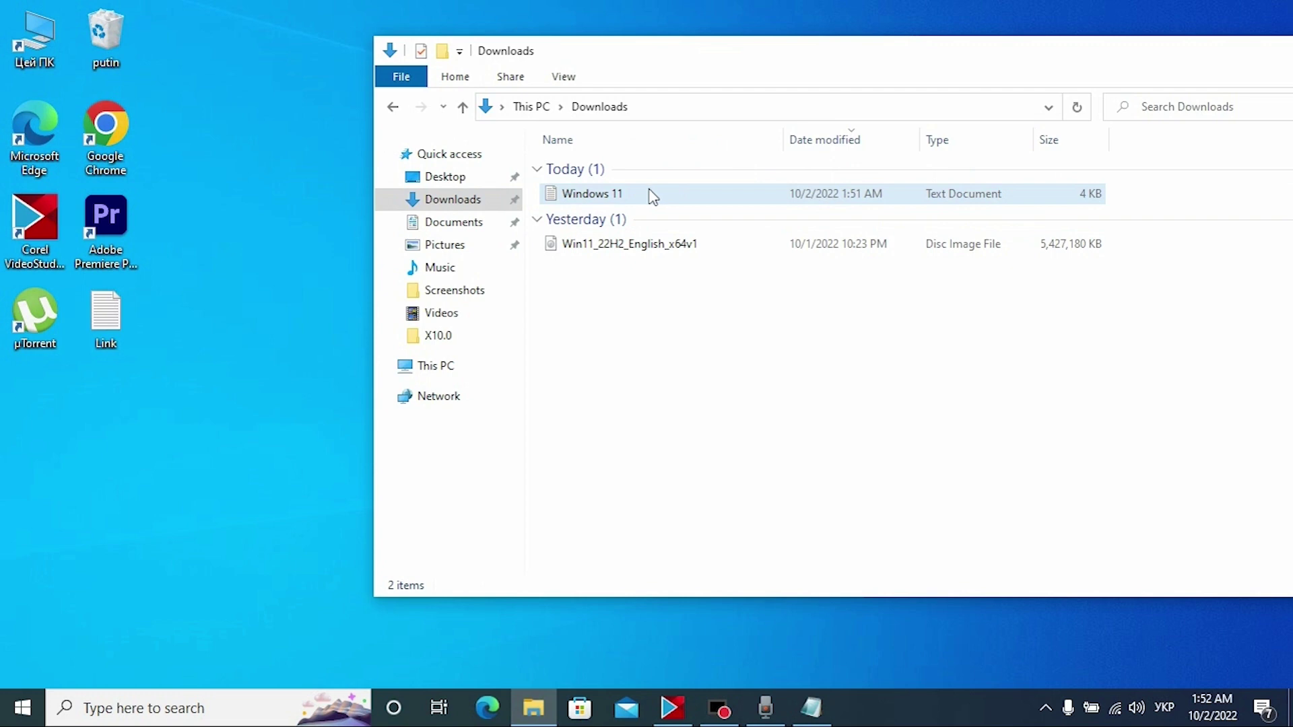
pyautogui.moveTo(651, 195); pyautogui.dragTo(247, 228)
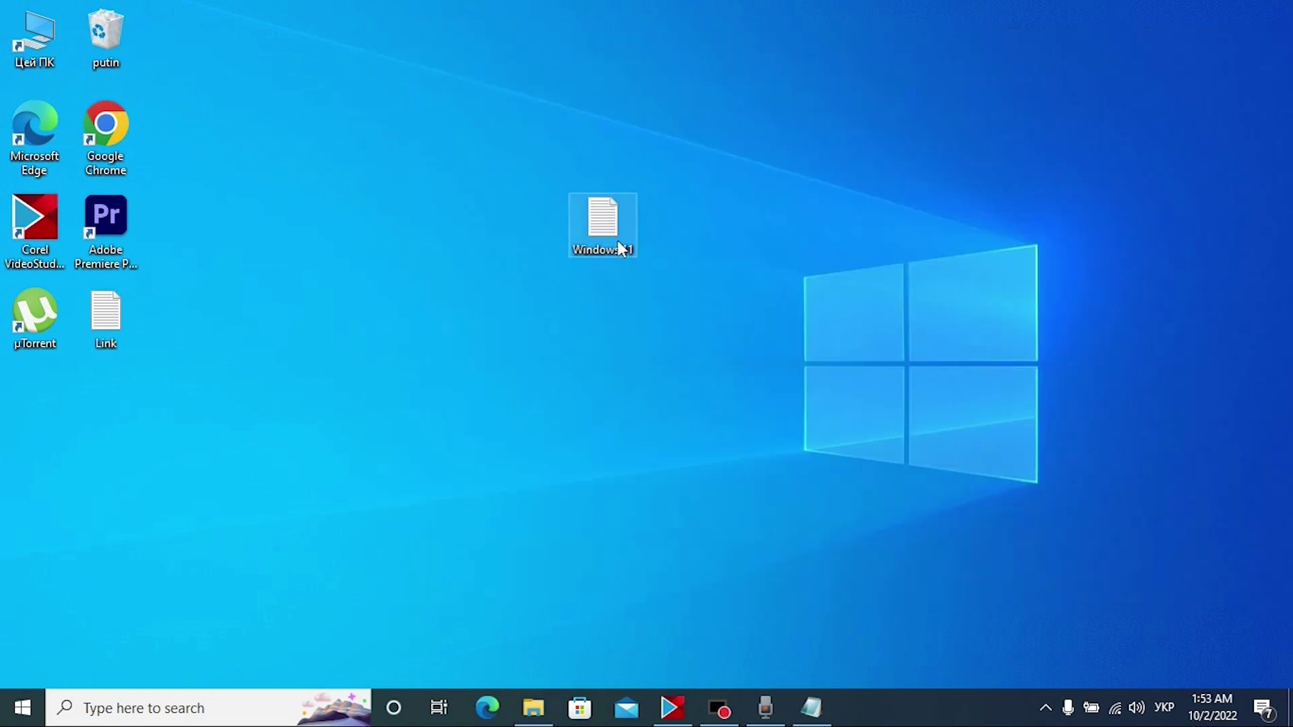
pyautogui.moveTo(621, 249)
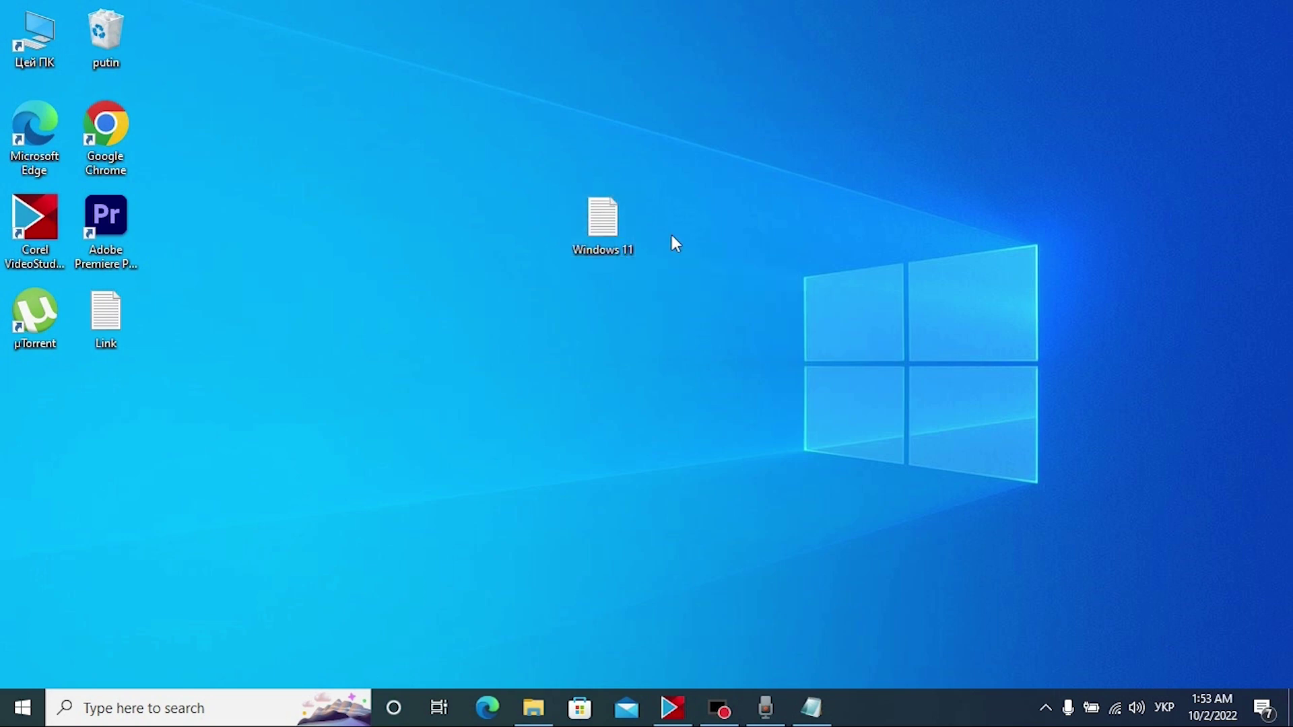
# Save the Windows 11 text as 'Windows 11.cmd' with the All Files type
pyautogui.doubleClick(608, 230)
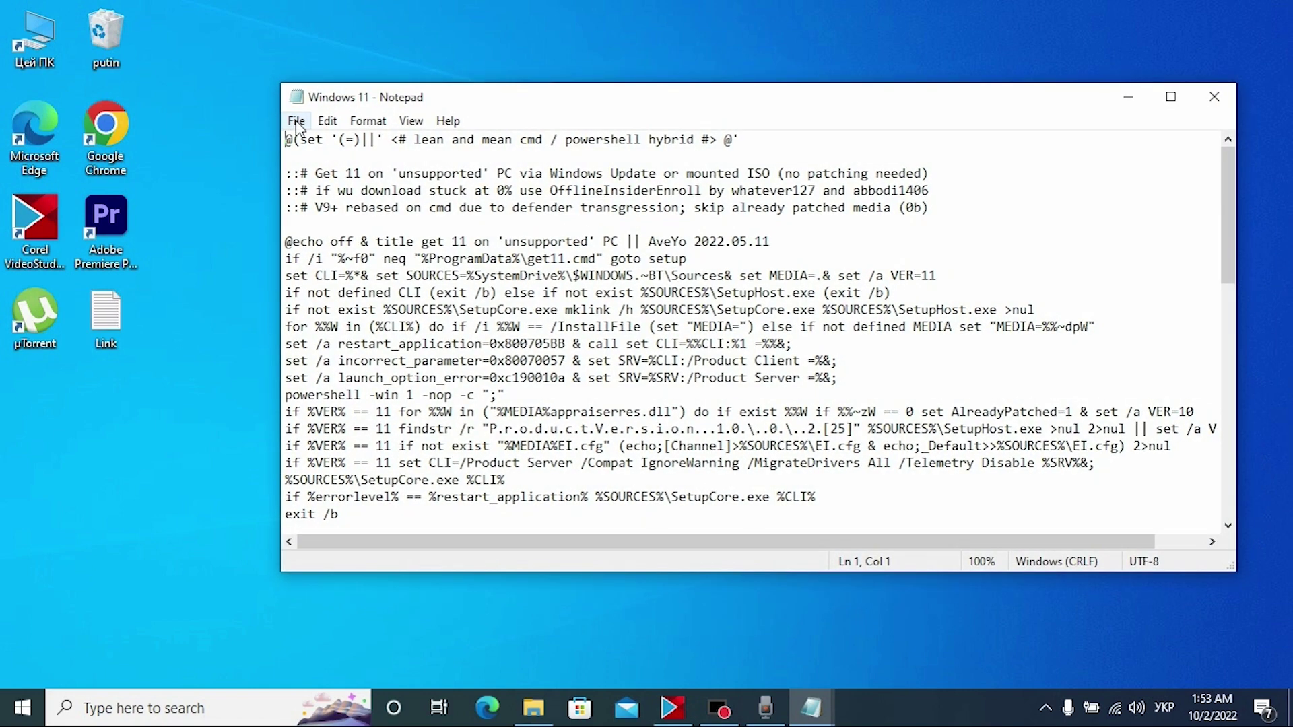
pyautogui.click(296, 122)
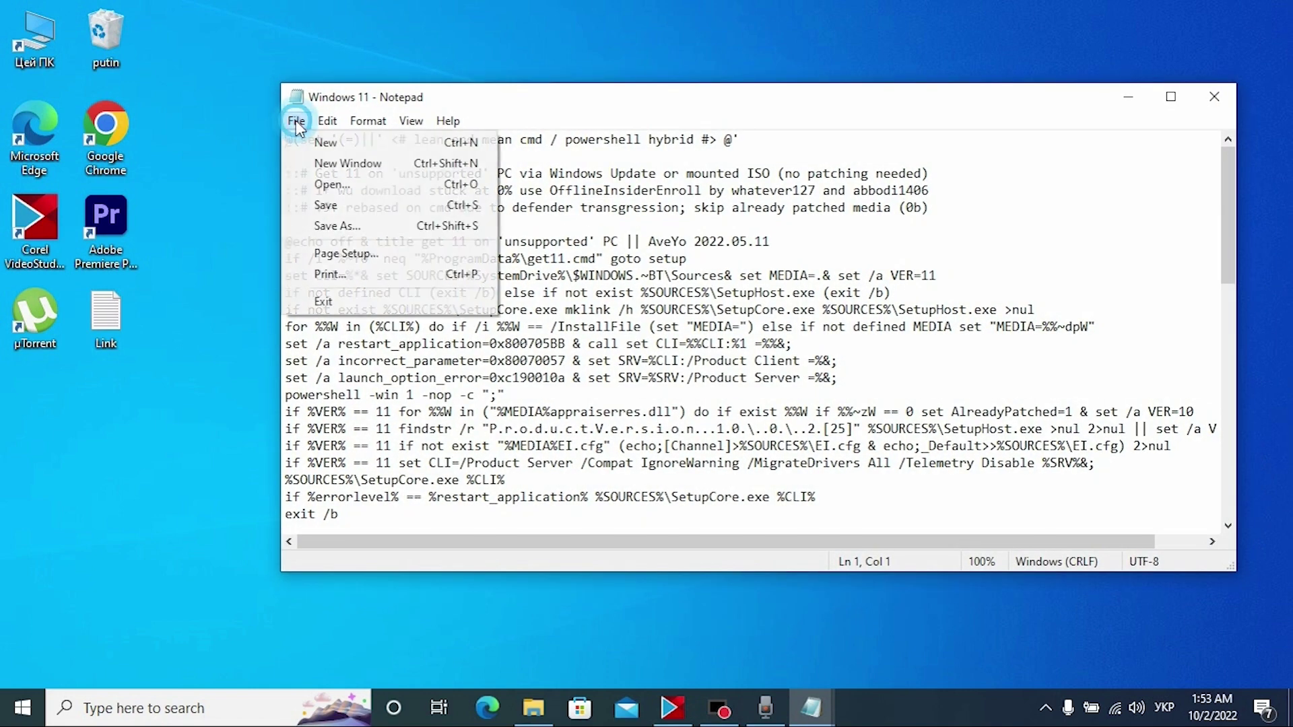
pyautogui.click(362, 231)
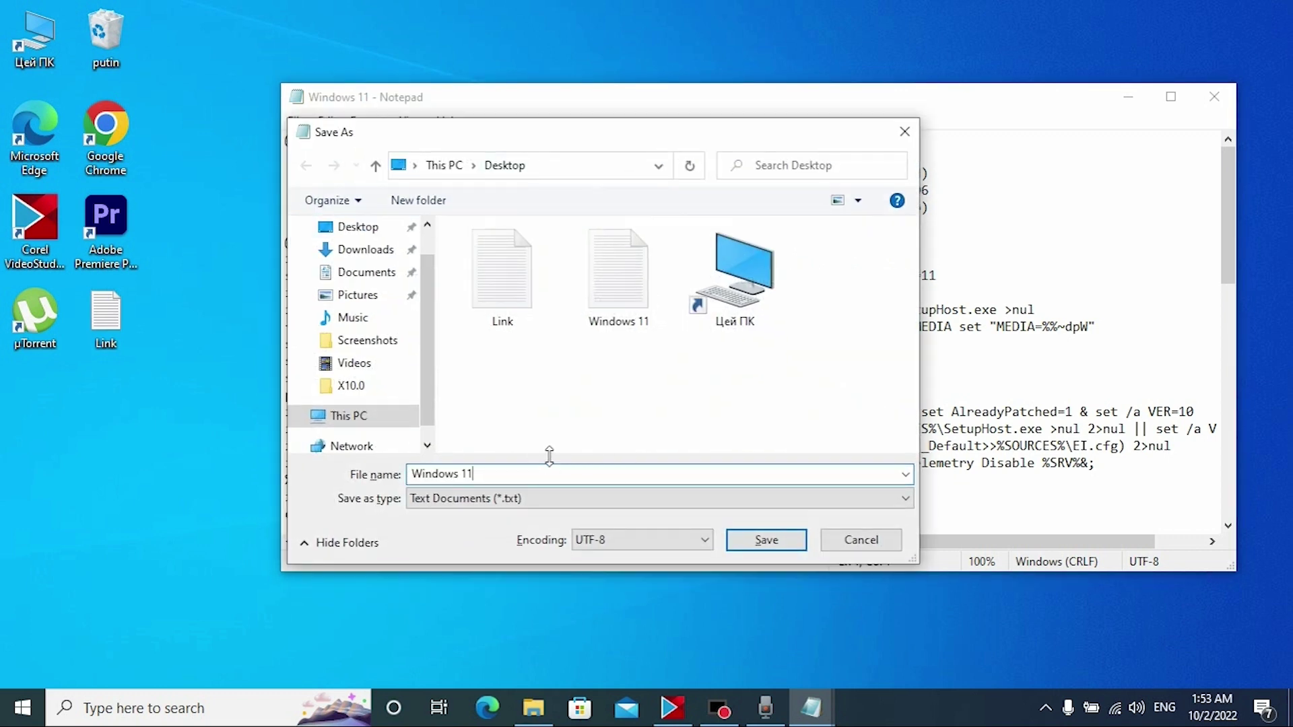
pyautogui.write('.')
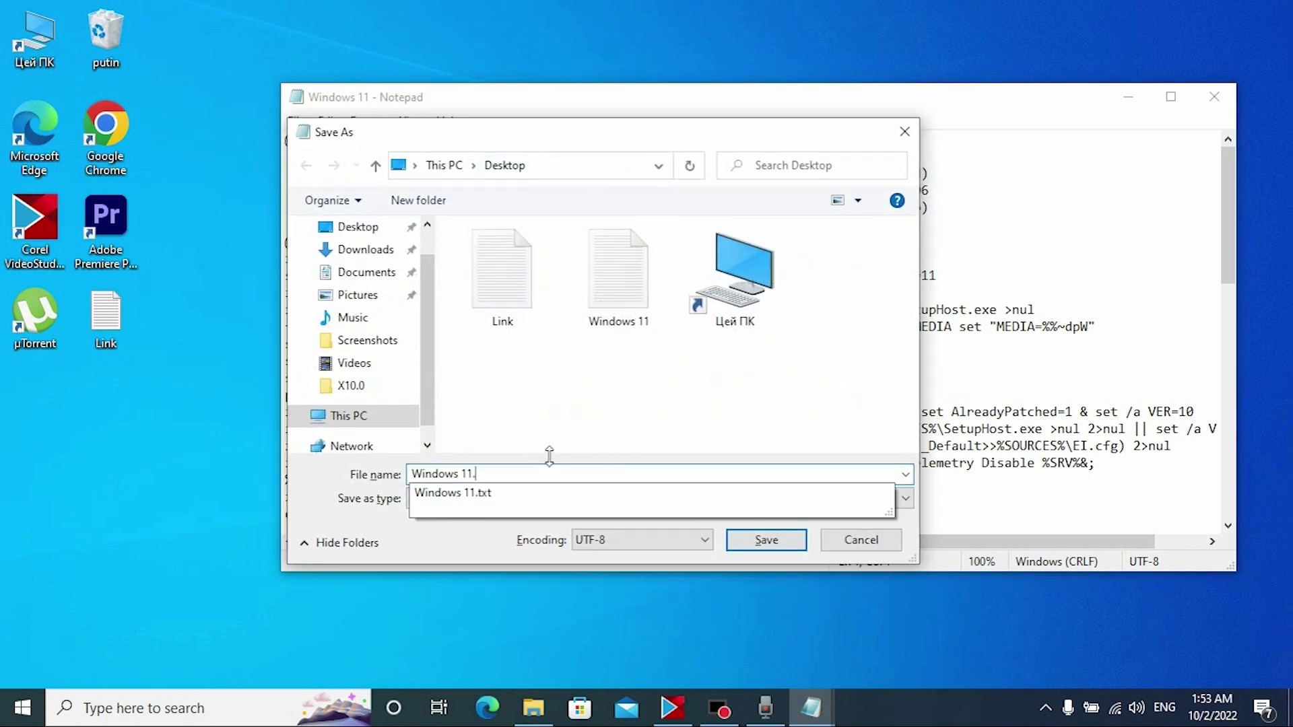
pyautogui.write('cmd')
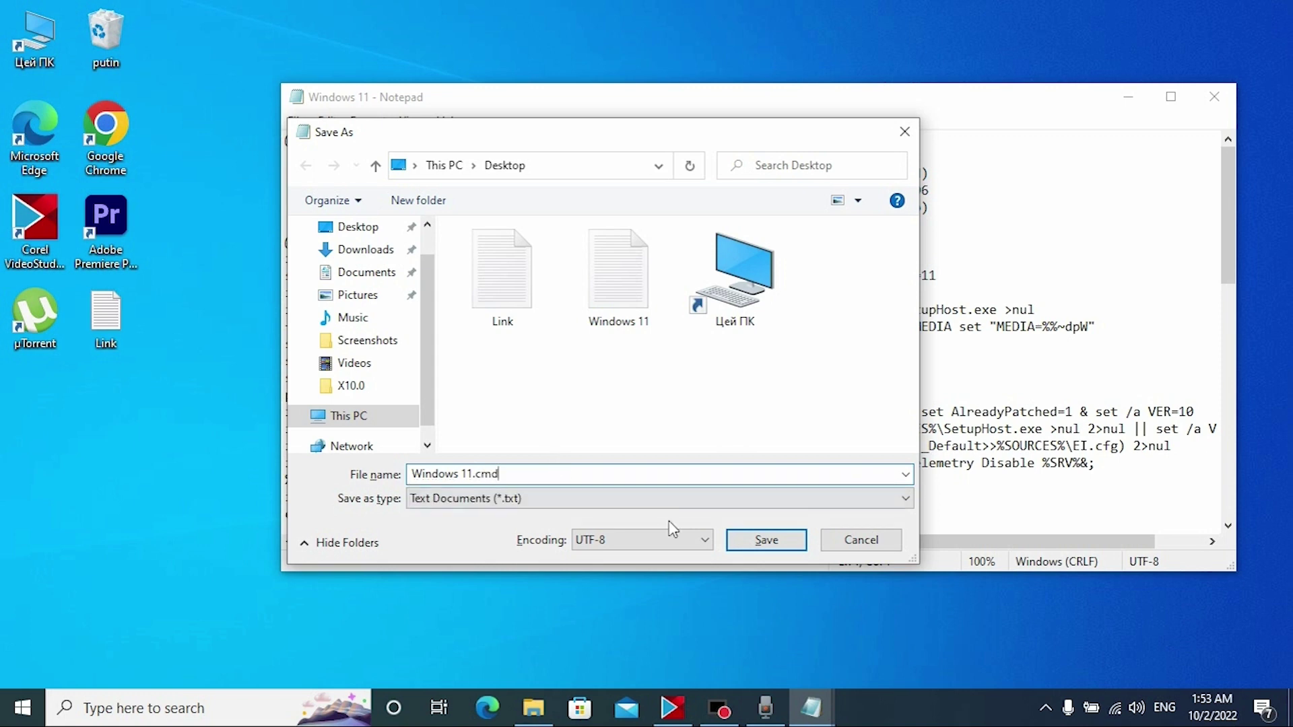
pyautogui.click(899, 500)
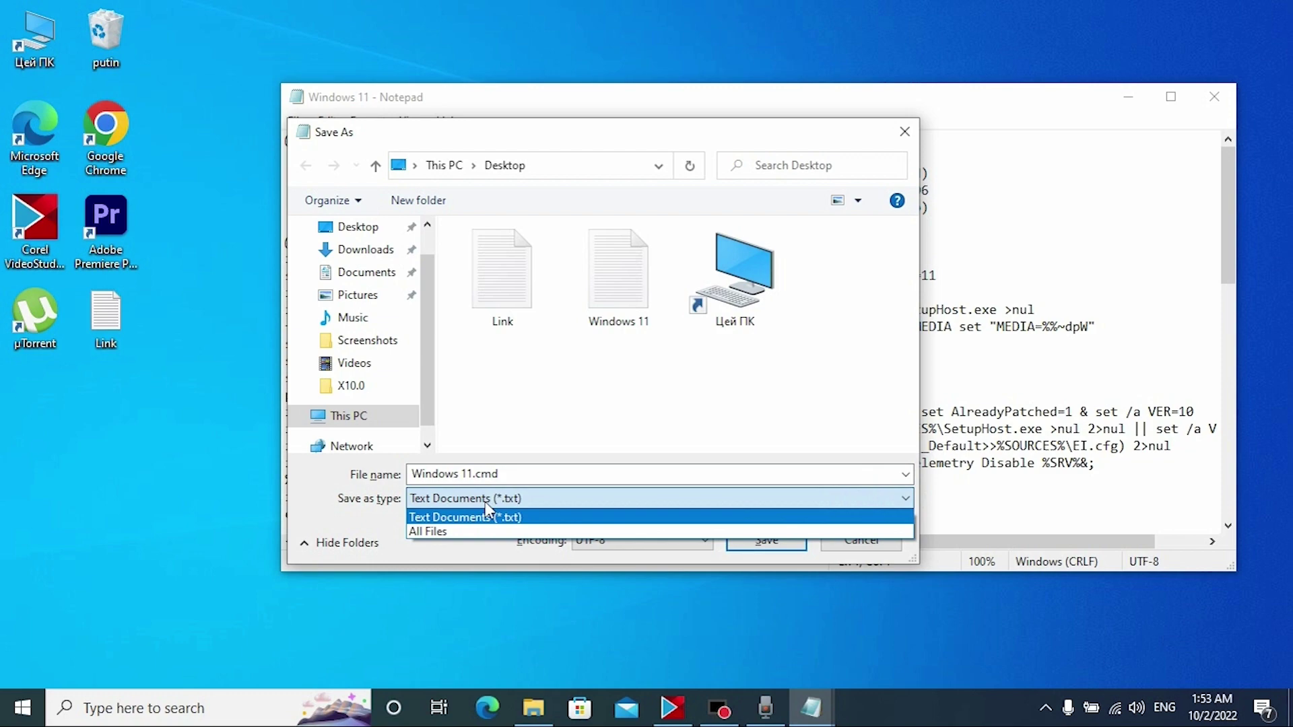
pyautogui.click(433, 532)
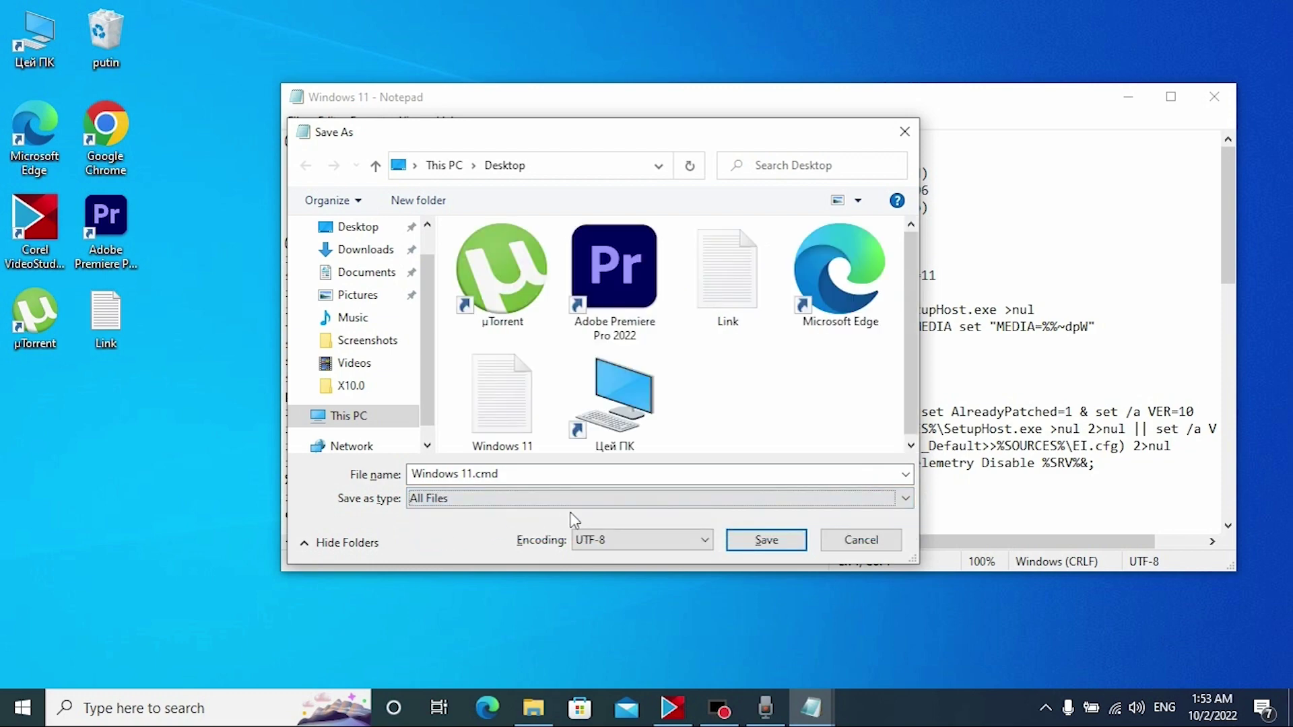
pyautogui.click(768, 541)
# Close Notepad, place Windows 11.cmd below the text file, and run it as administrator
pyautogui.hotkey('alt', 'F4')
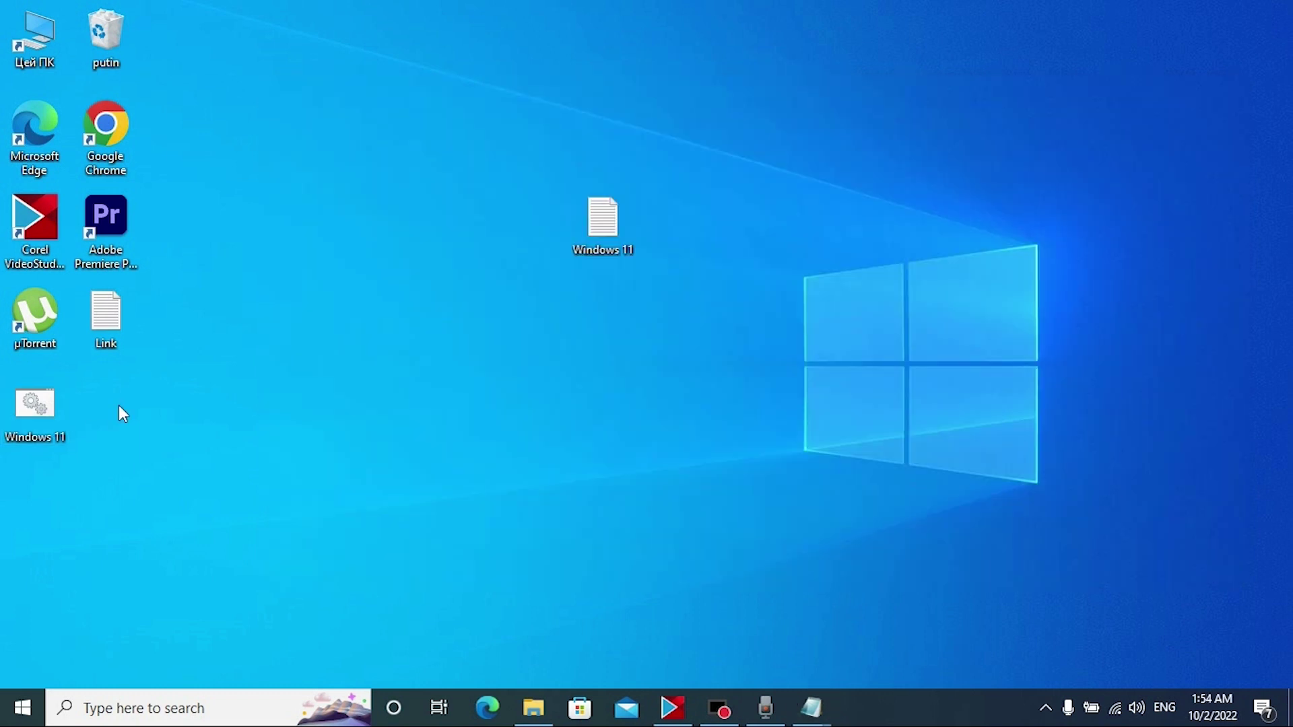
pyautogui.moveTo(39, 431); pyautogui.dragTo(609, 347)
pyautogui.click(564, 324)
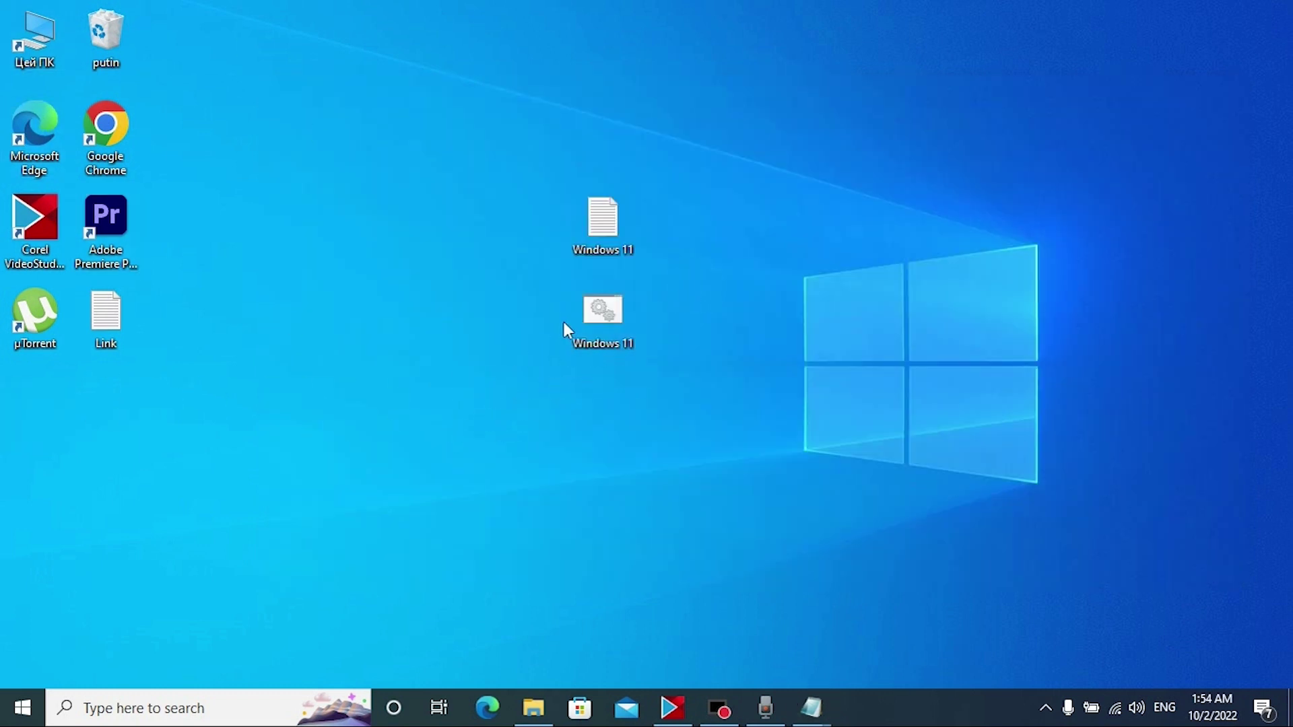
pyautogui.rightClick(603, 307)
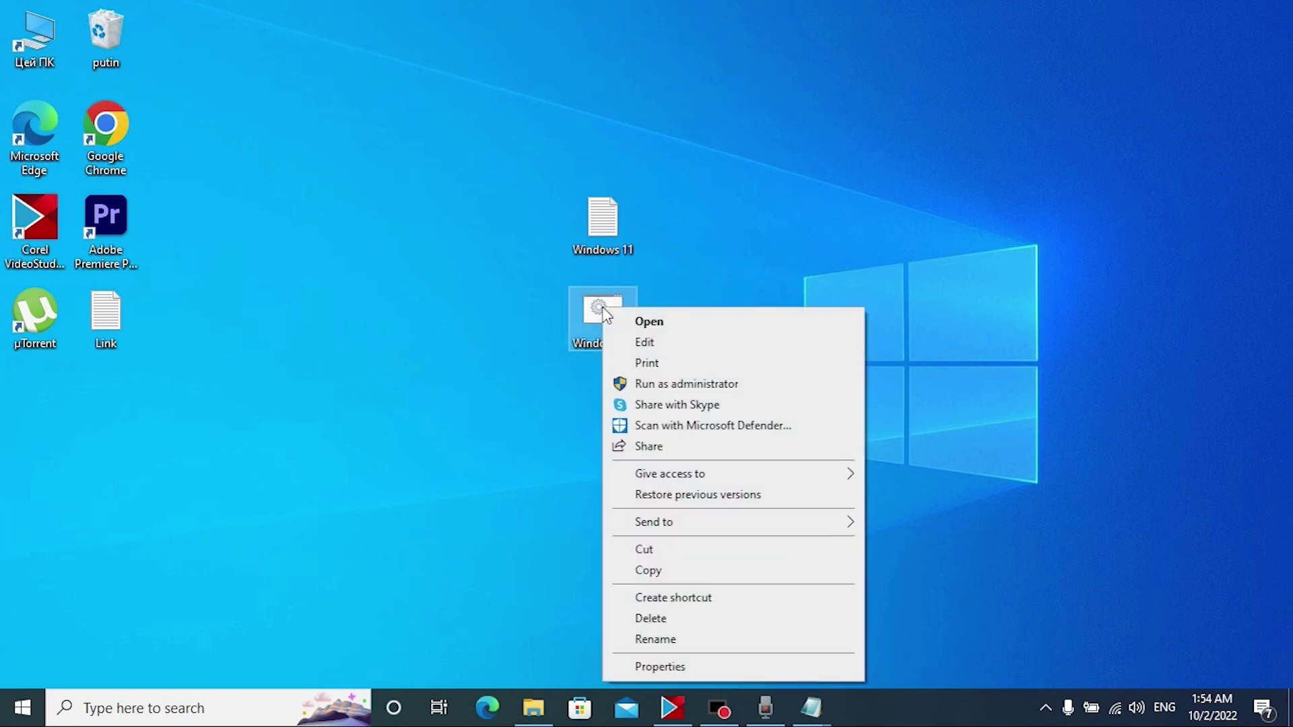
pyautogui.click(733, 385)
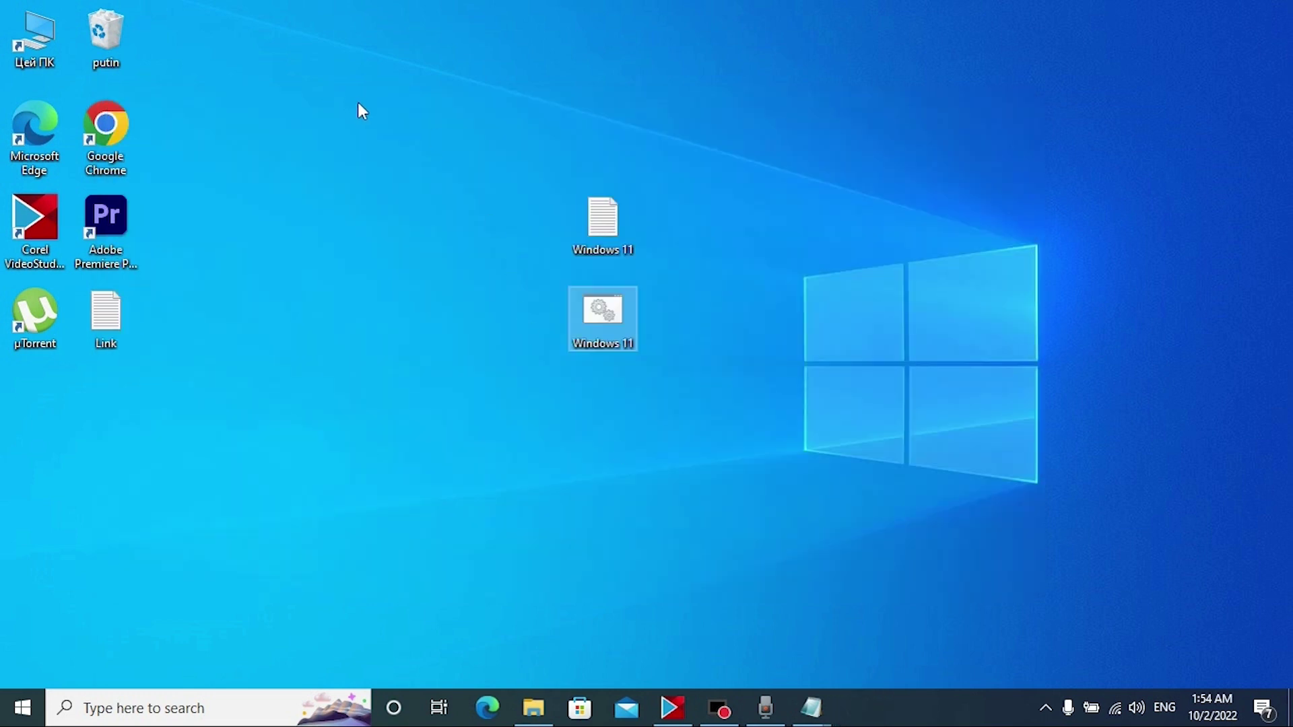
# Mount the Windows 11 ISO from Downloads, accept the warning, and launch its setup program
pyautogui.press('super+e')
pyautogui.click(214, 259)
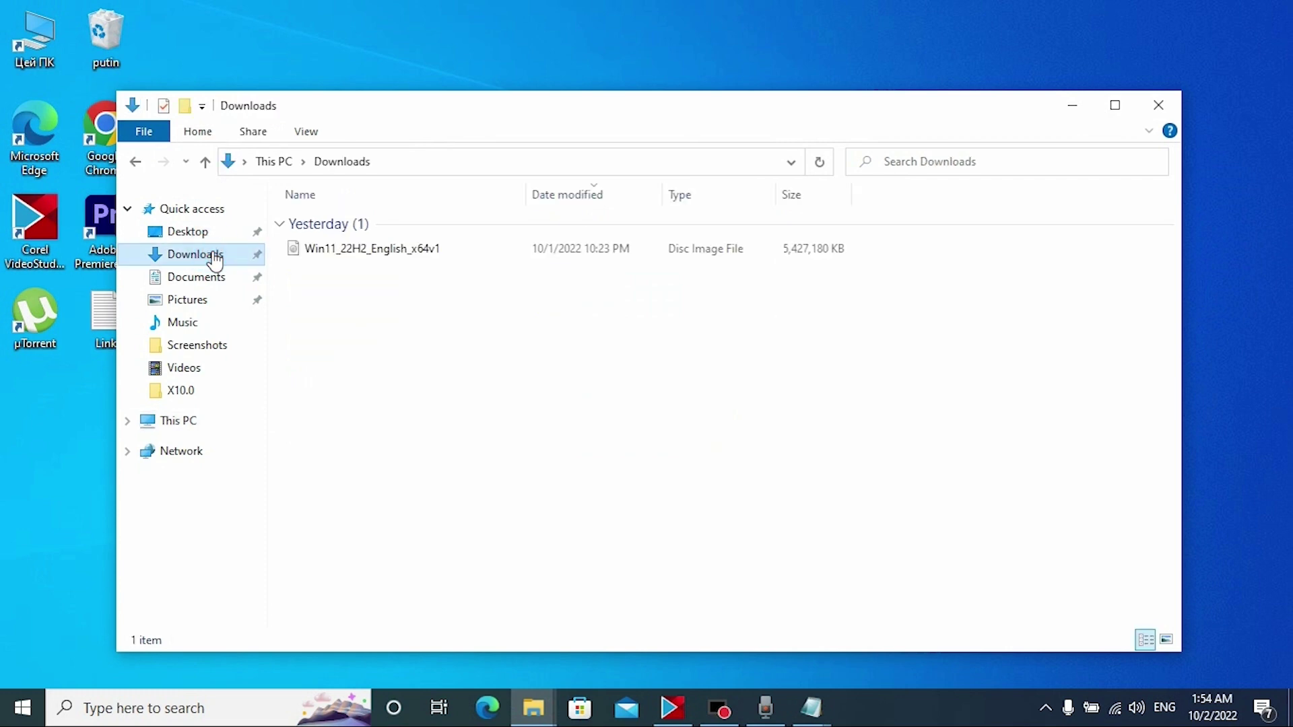
pyautogui.moveTo(421, 108); pyautogui.dragTo(483, 85)
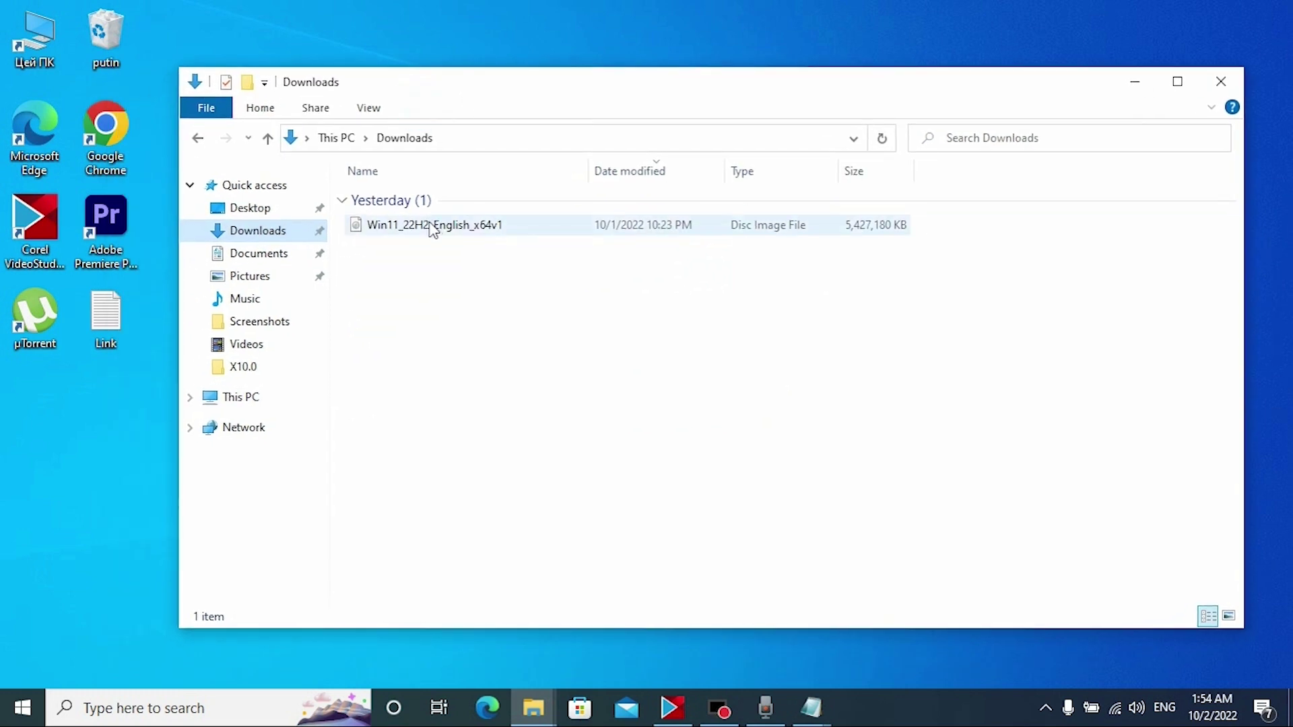
pyautogui.doubleClick(431, 227)
pyautogui.click(705, 374)
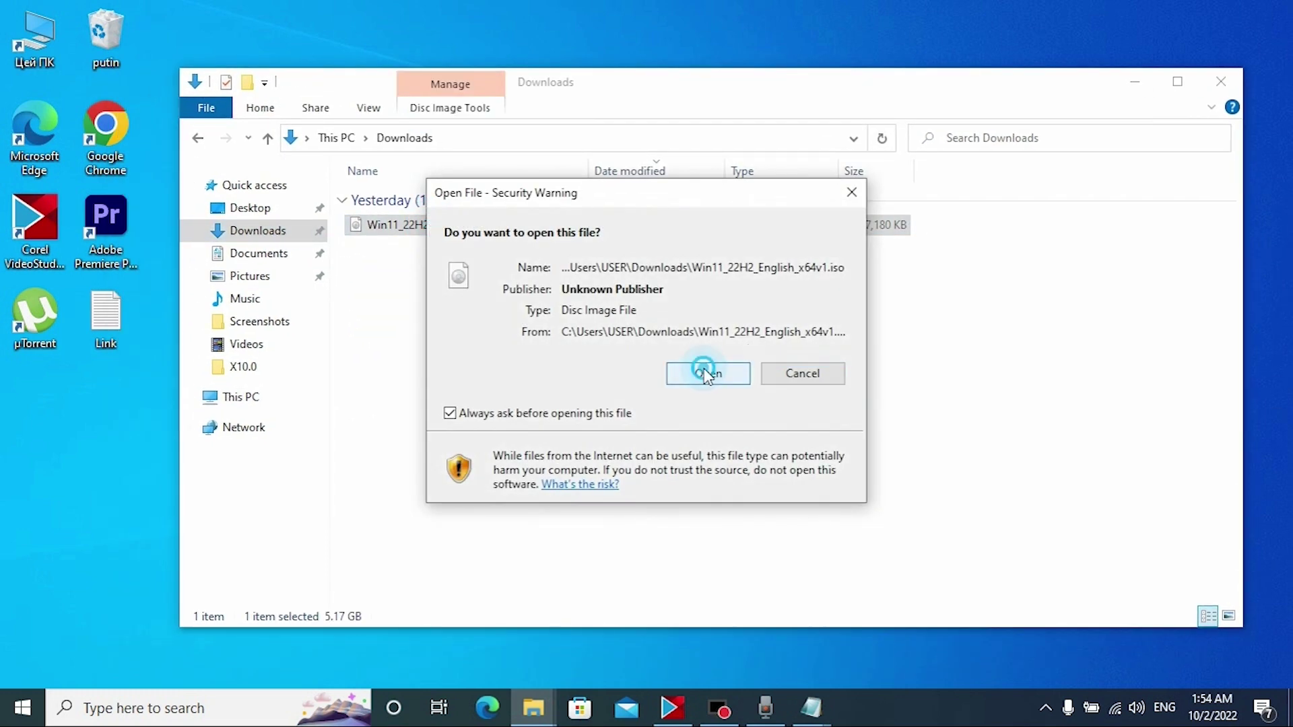
pyautogui.click(388, 338)
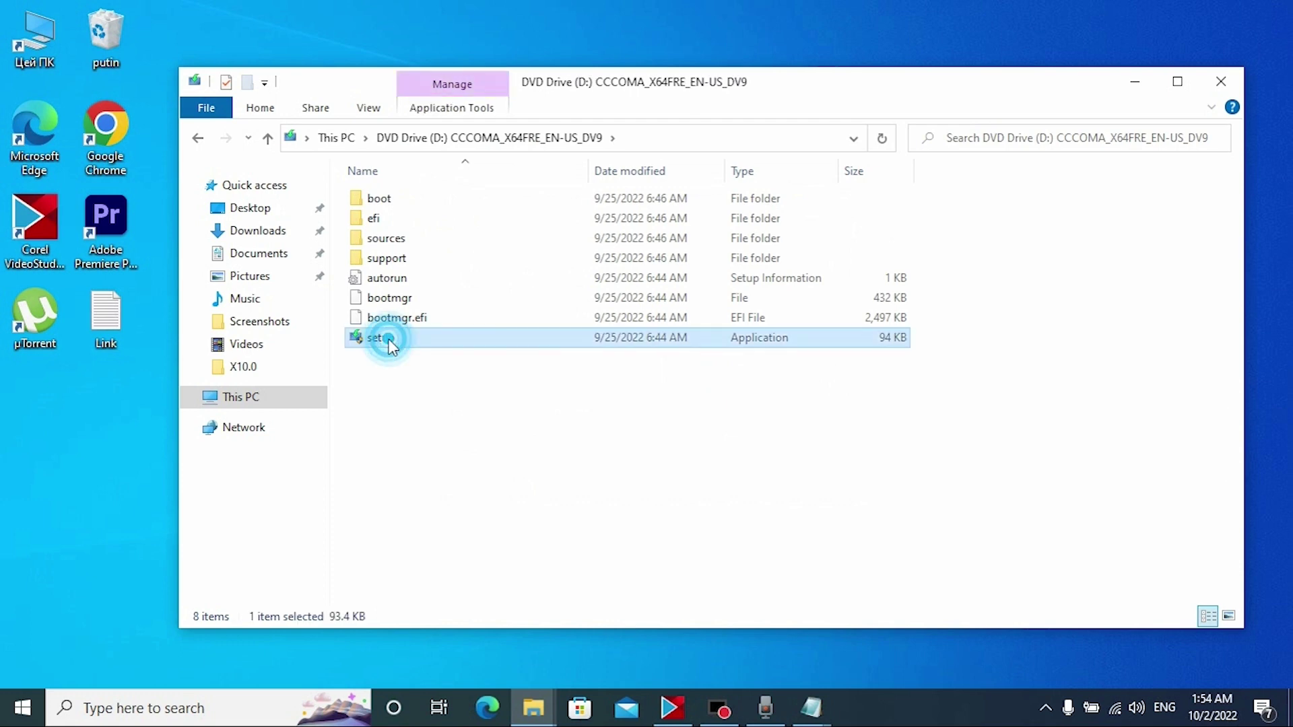
pyautogui.doubleClick(388, 338)
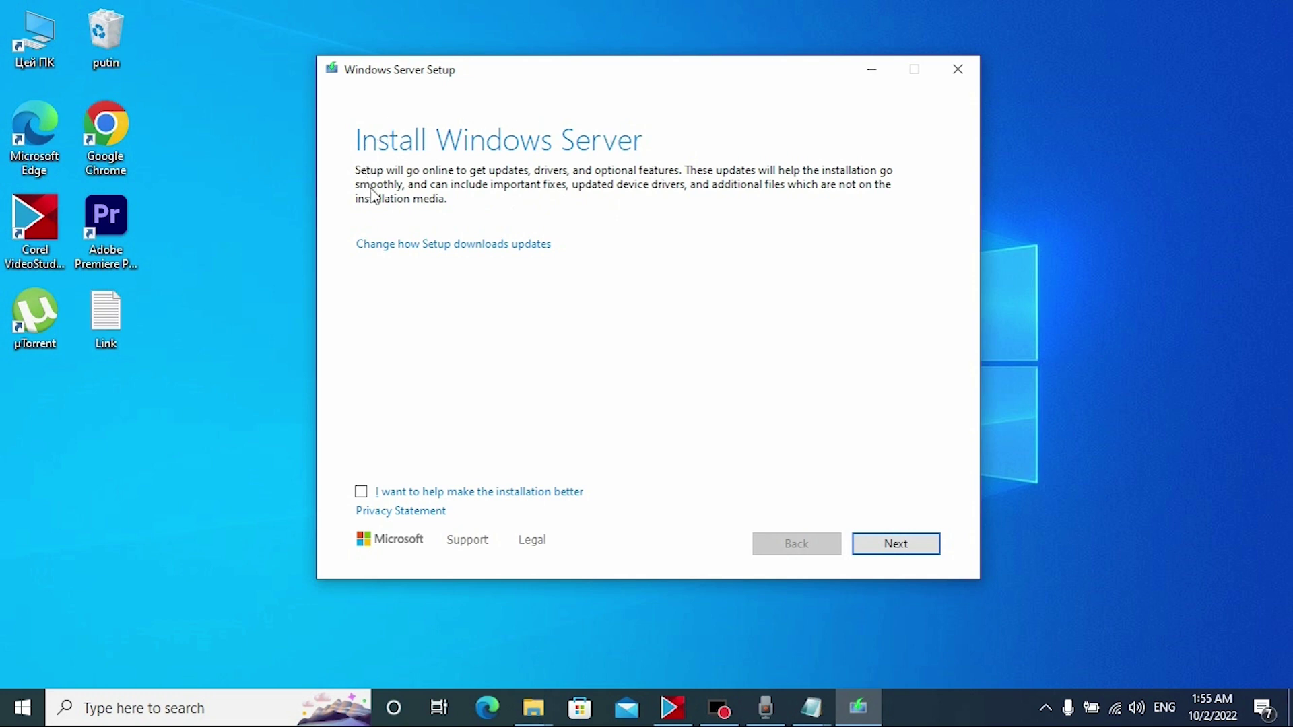
# Advance from the Install Windows Server page to the Applicable notices and license terms screen
pyautogui.moveTo(549, 78); pyautogui.dragTo(491, 65)
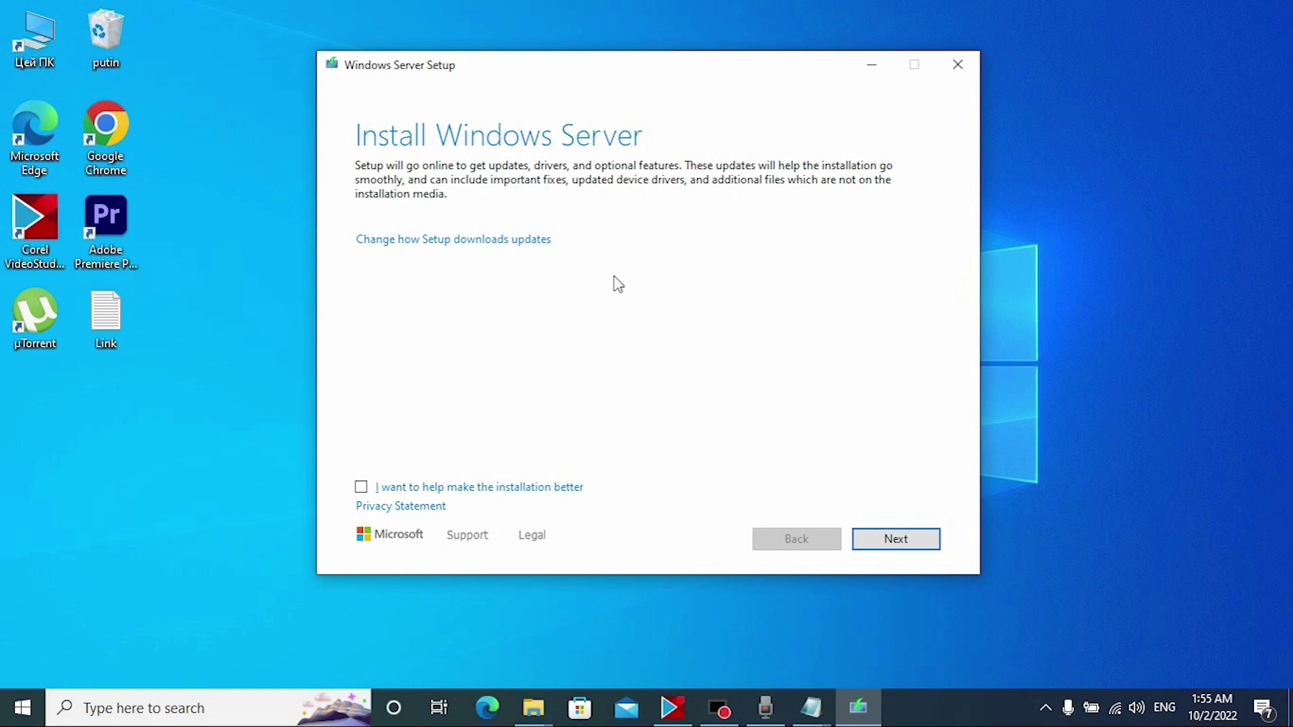
pyautogui.click(918, 547)
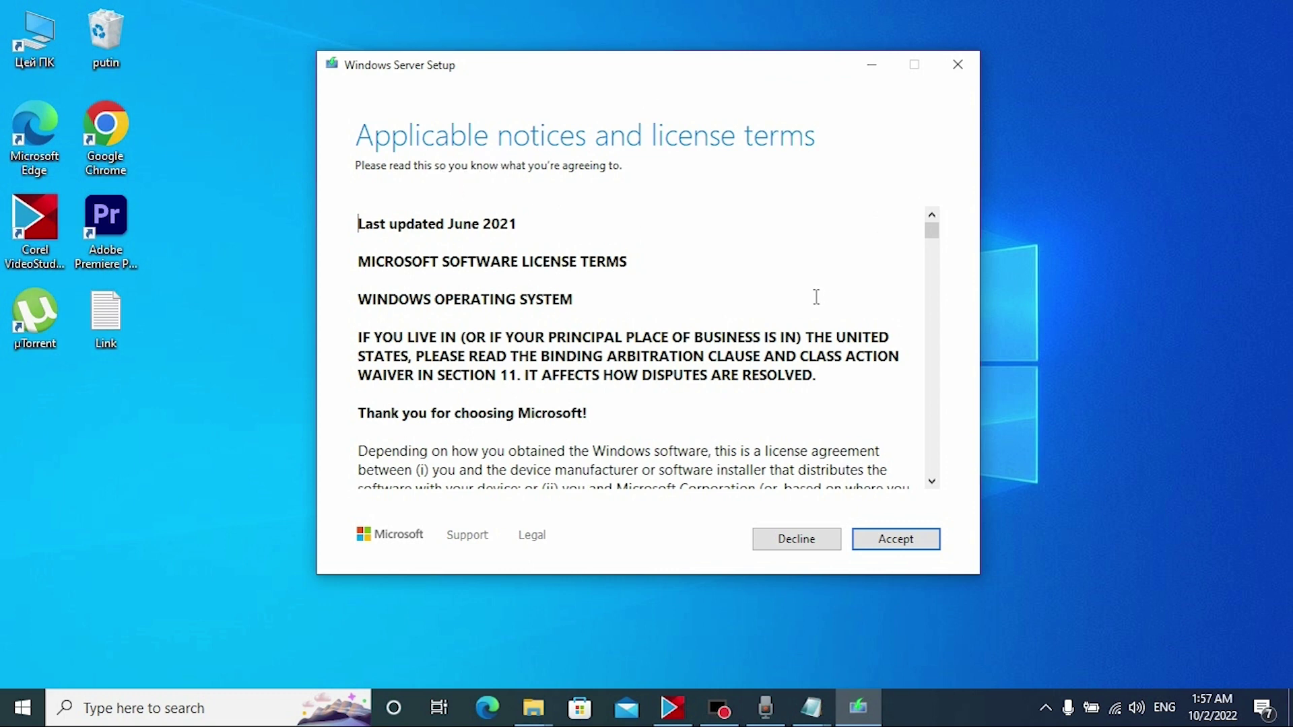
# Accept the Applicable notices and license terms to reach the Choose what to keep screen
pyautogui.click(891, 539)
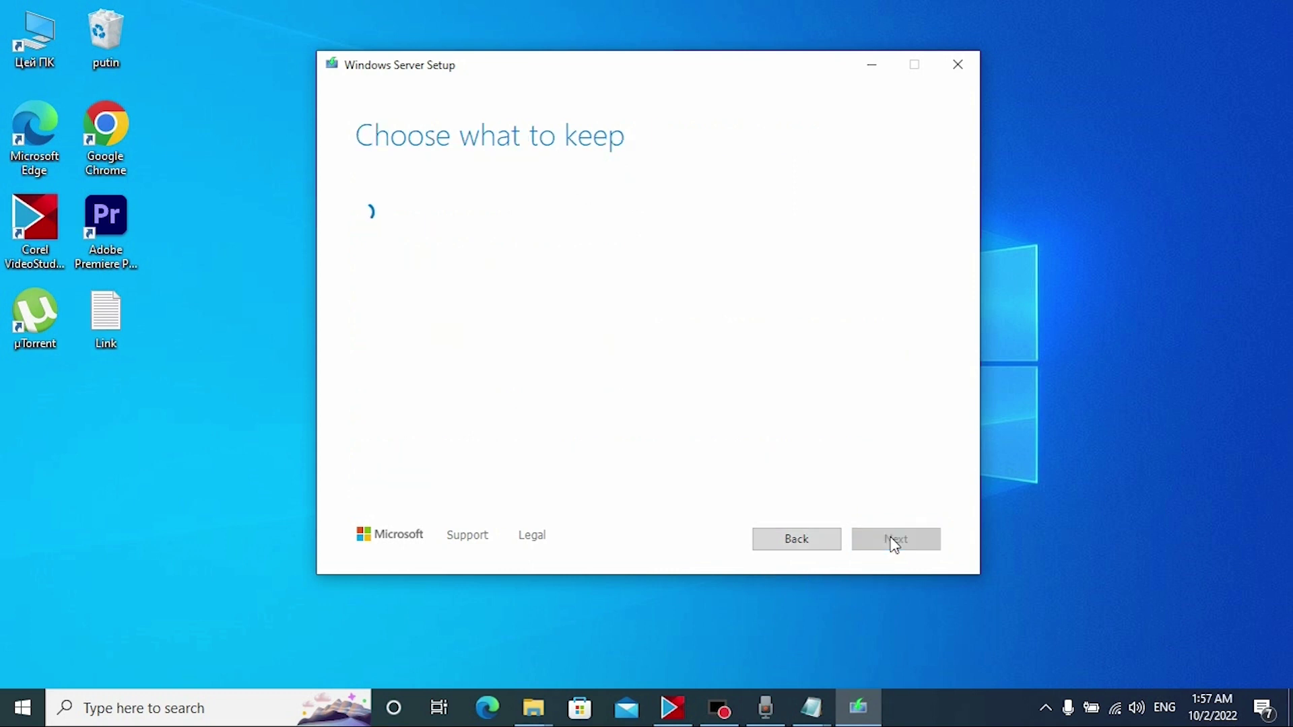